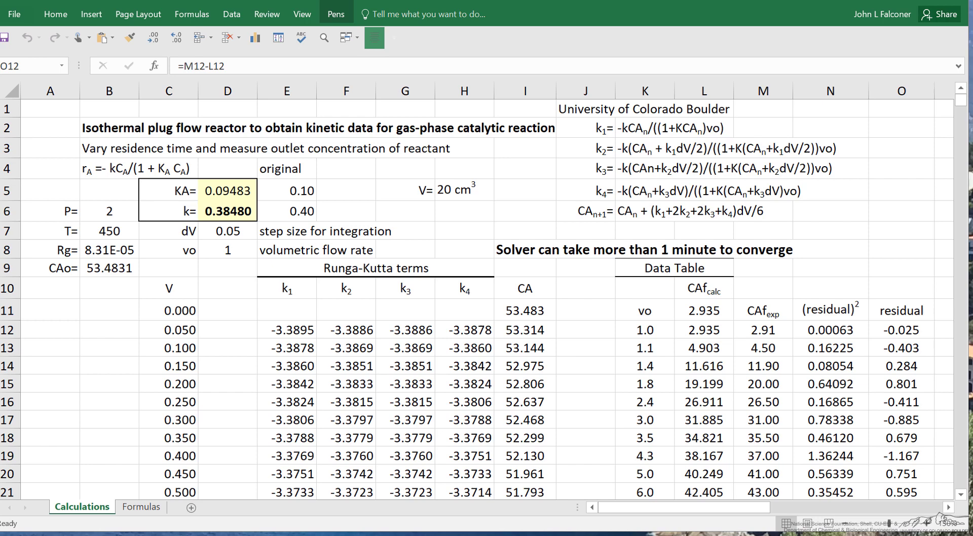
# Step: Inspect the original starting guesses for KA and k
pyautogui.click(303, 191)
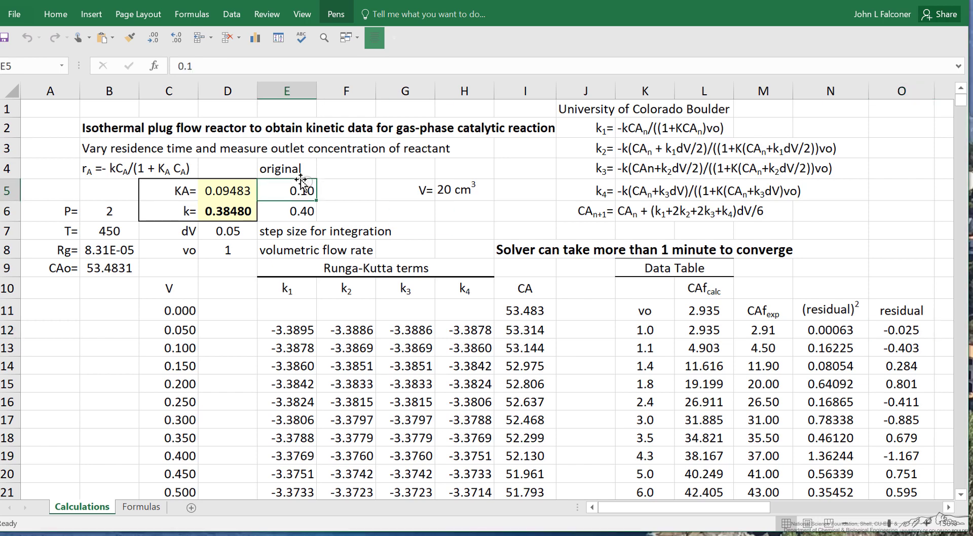
pyautogui.press('Down')
pyautogui.click(301, 195)
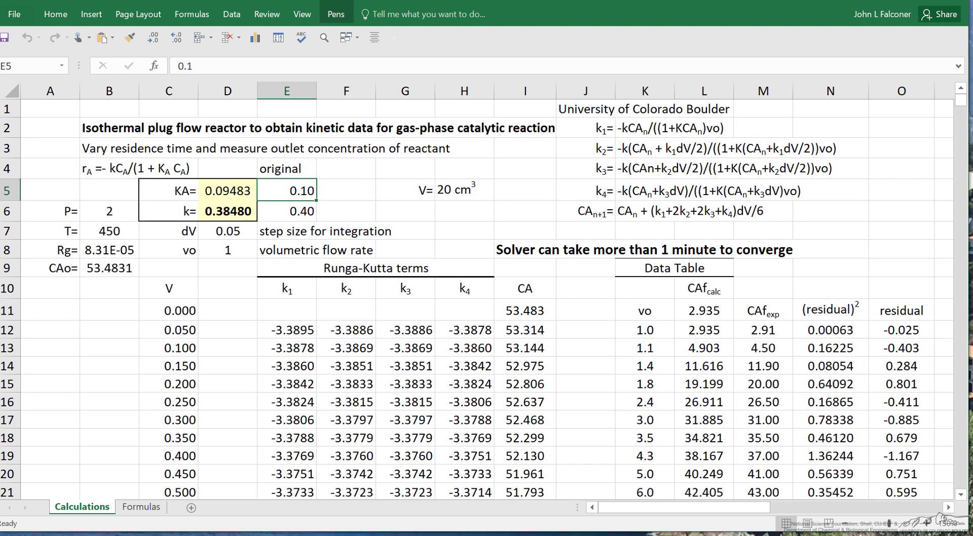
# Step: Temporarily mark the ∂CAf/∂Ka and ∂CAf/∂k column headers, then undo the marks
pyautogui.hscroll(1, 486, 292)
pyautogui.hscroll(1, 486, 292)
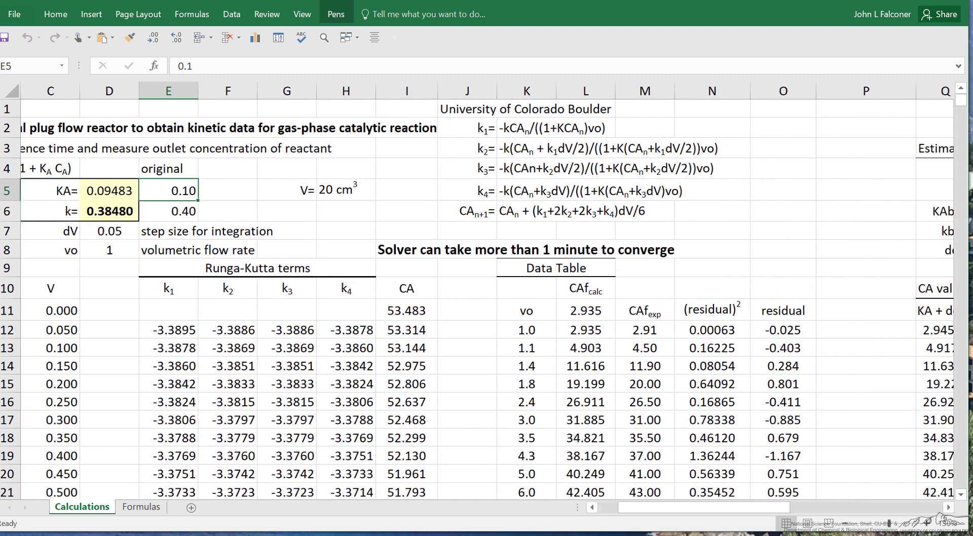
pyautogui.hscroll(2, 487, 291)
pyautogui.hscroll(2, 486, 292)
pyautogui.hscroll(2, 487, 292)
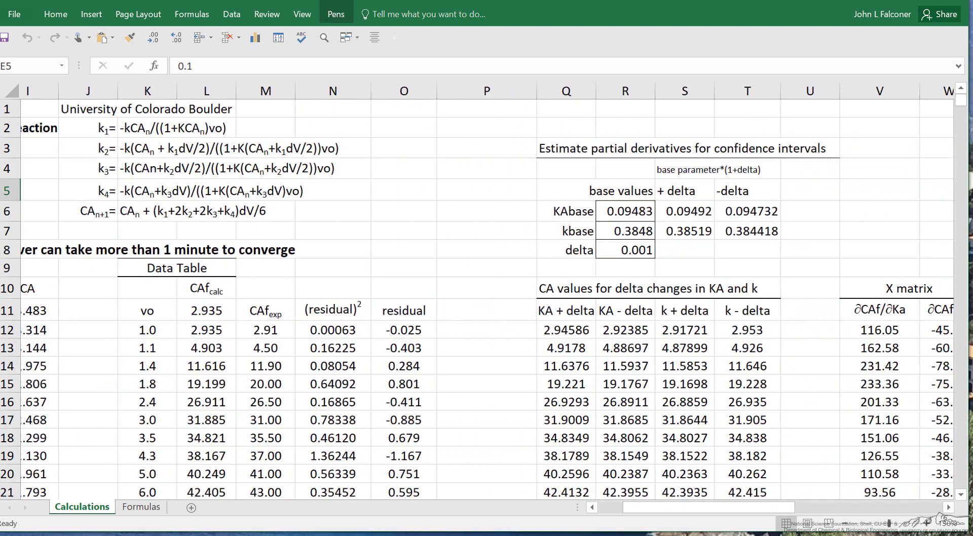
pyautogui.hscroll(2, 487, 291)
pyautogui.hscroll(1, 487, 292)
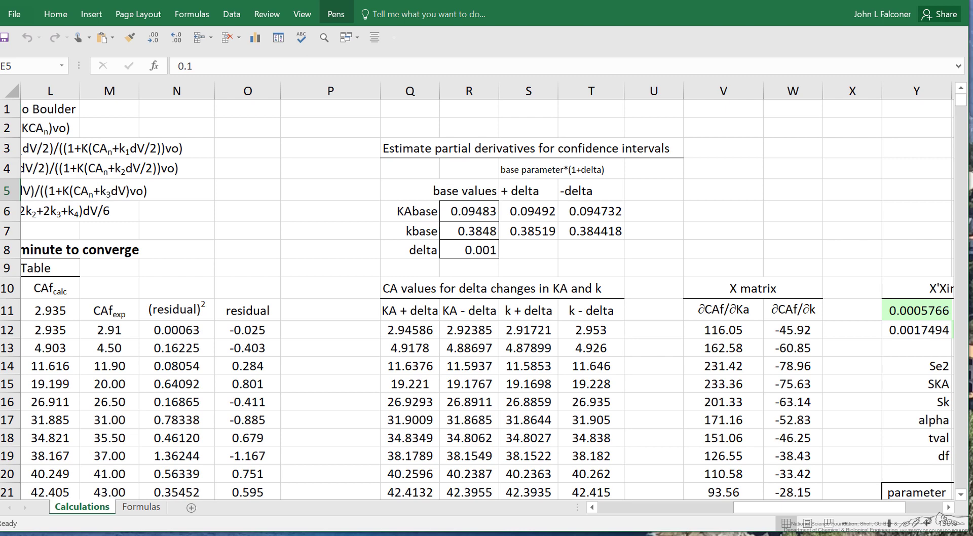
pyautogui.moveTo(697, 309); pyautogui.dragTo(745, 310)
pyautogui.click(741, 311)
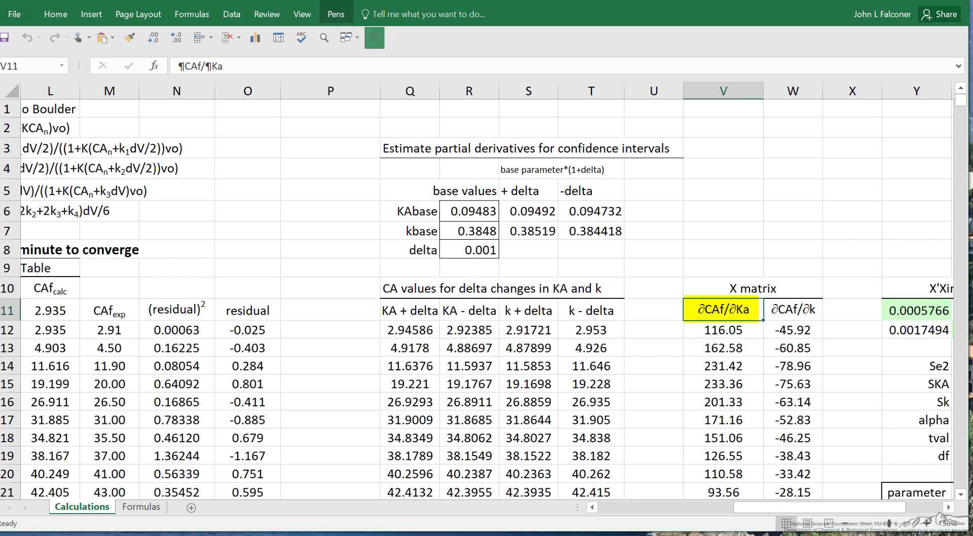
pyautogui.hotkey('ctrl', 'z')
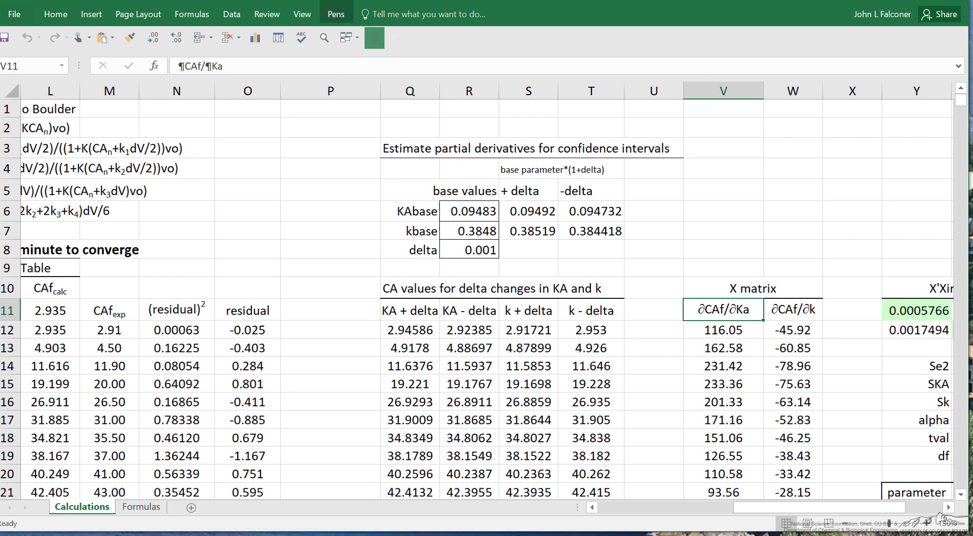
pyautogui.click(801, 308)
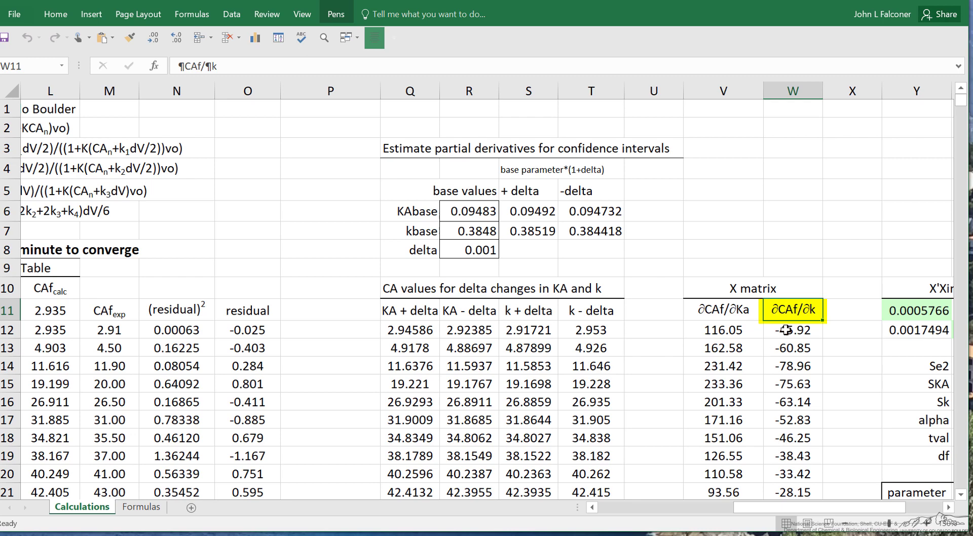
pyautogui.hotkey('ctrl', 'z')
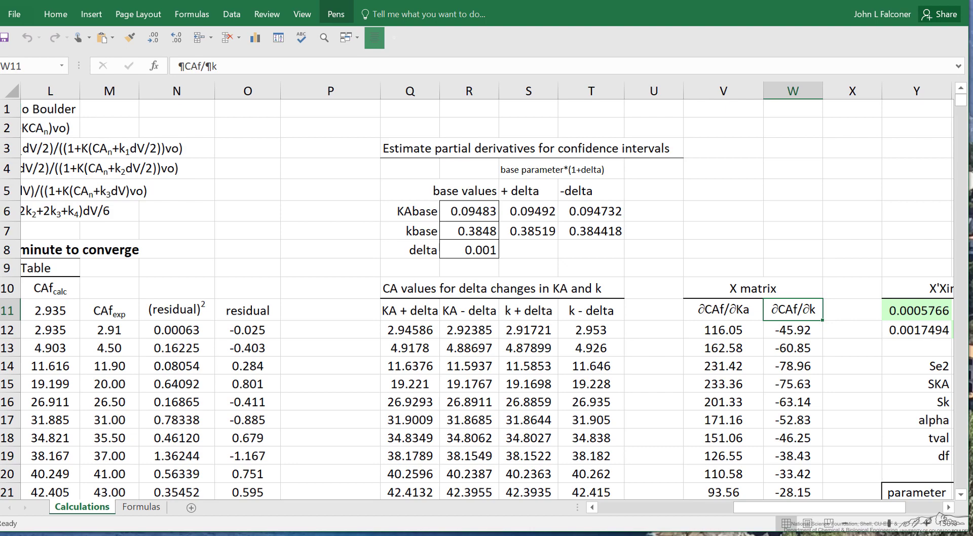
# Step: Return left and inspect the fitted KA value
pyautogui.hscroll(-1, 486, 291)
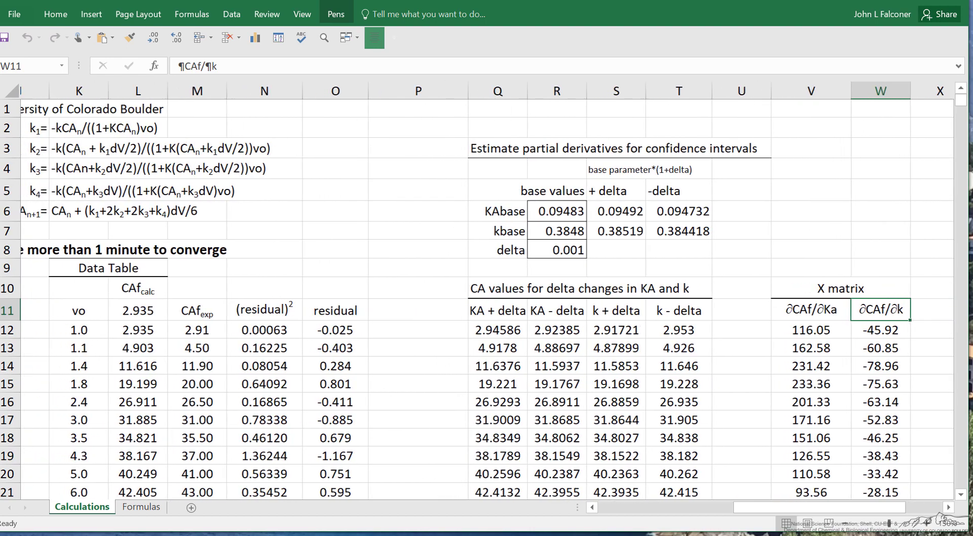
pyautogui.hscroll(-1, 487, 291)
pyautogui.hscroll(-1, 486, 292)
pyautogui.hscroll(-3, 486, 291)
pyautogui.hscroll(-3, 487, 291)
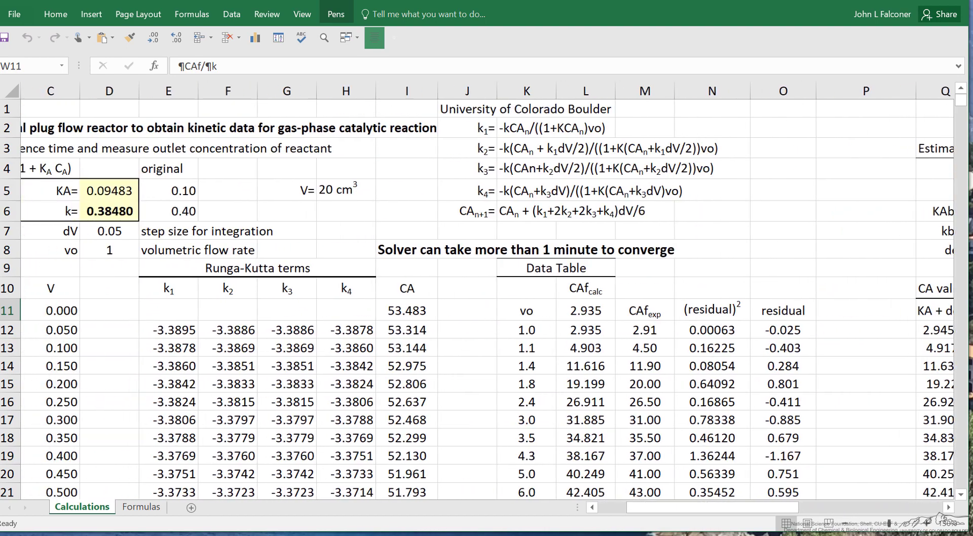
pyautogui.click(110, 192)
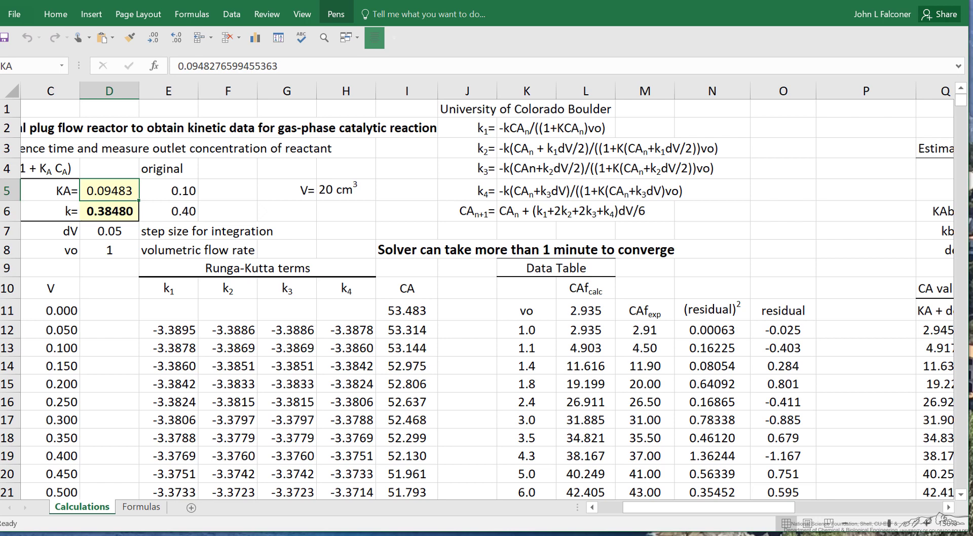
# Step: Check the KAbase and kbase values
pyautogui.hscroll(1, 487, 291)
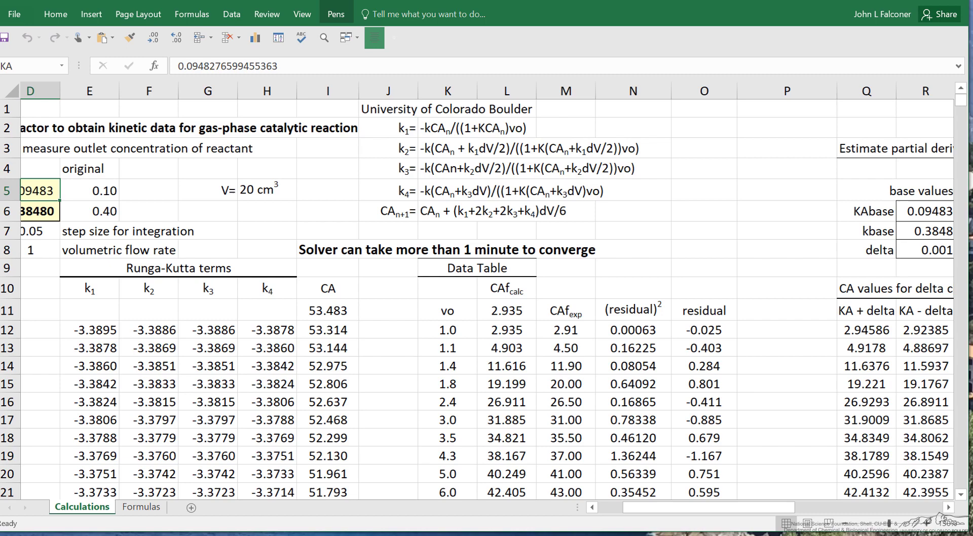
pyautogui.hscroll(1, 487, 292)
pyautogui.hscroll(1, 487, 292)
pyautogui.hscroll(-1, 486, 291)
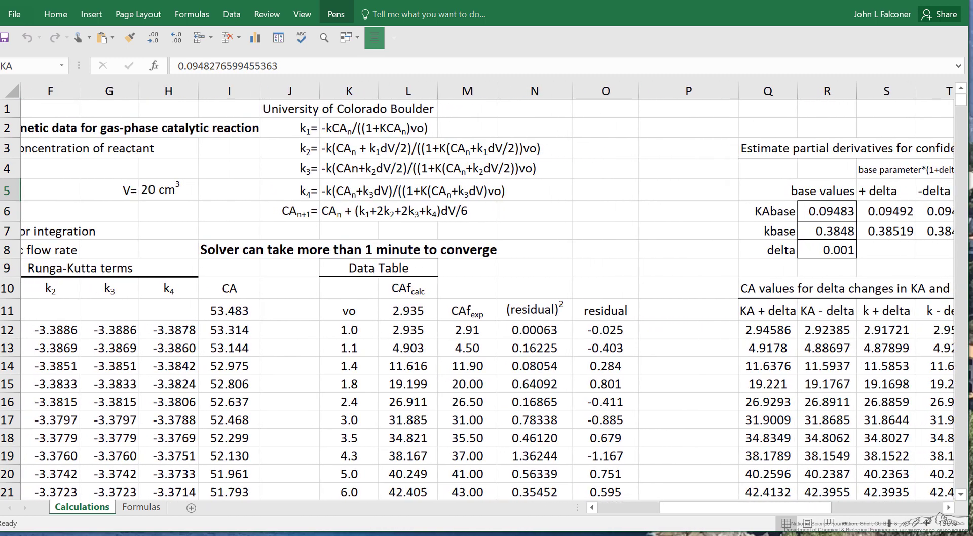
pyautogui.hscroll(2, 487, 292)
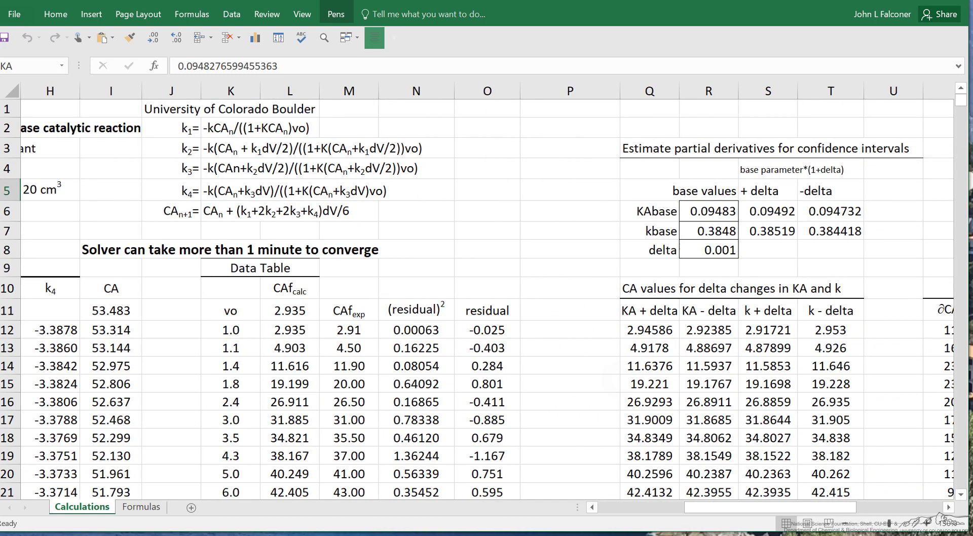
pyautogui.hscroll(2, 486, 291)
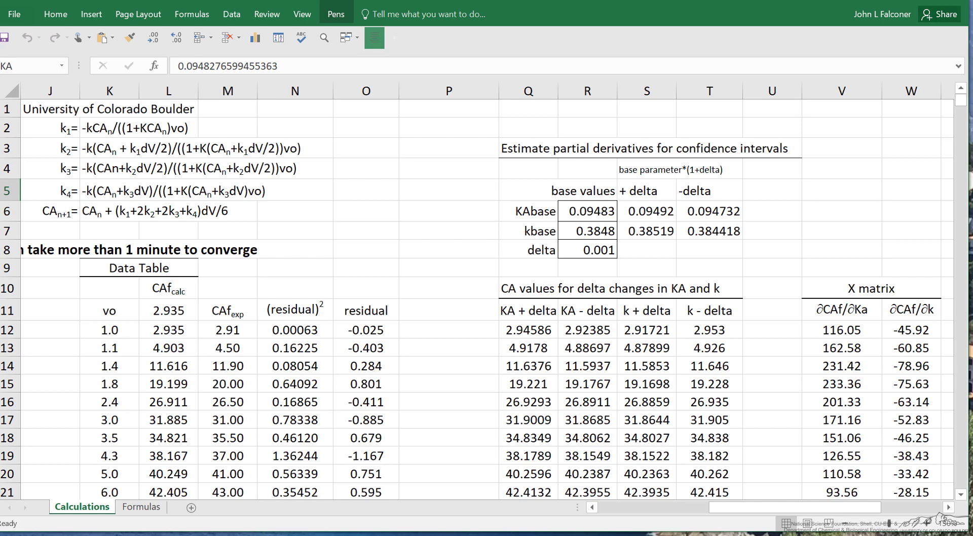
pyautogui.click(605, 213)
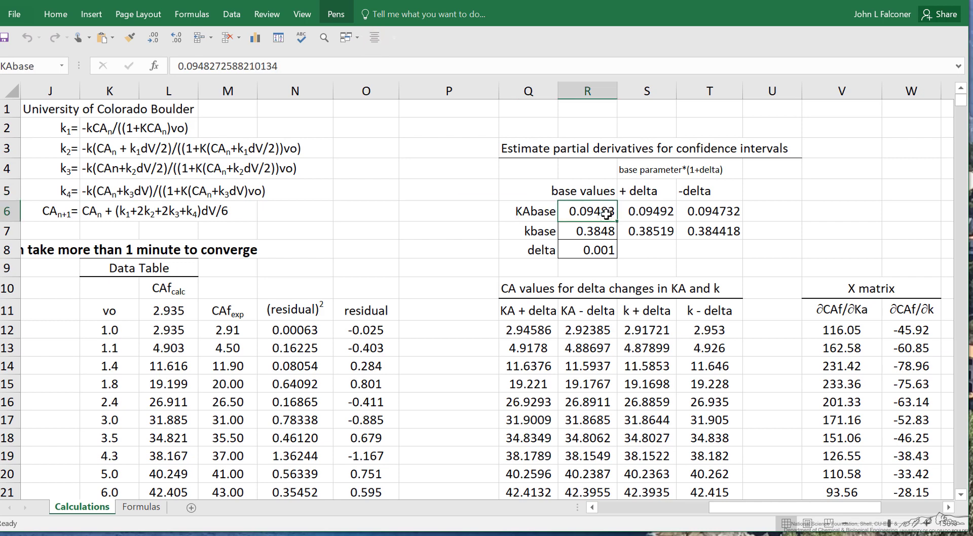
pyautogui.click(603, 231)
# Step: Circle the base values and delta step size in red ink, then erase the ink
pyautogui.moveTo(509, 186)
pyautogui.mouseDown()
pyautogui.moveTo(510, 266)
pyautogui.moveTo(633, 266)
pyautogui.moveTo(527, 186)
pyautogui.mouseUp()
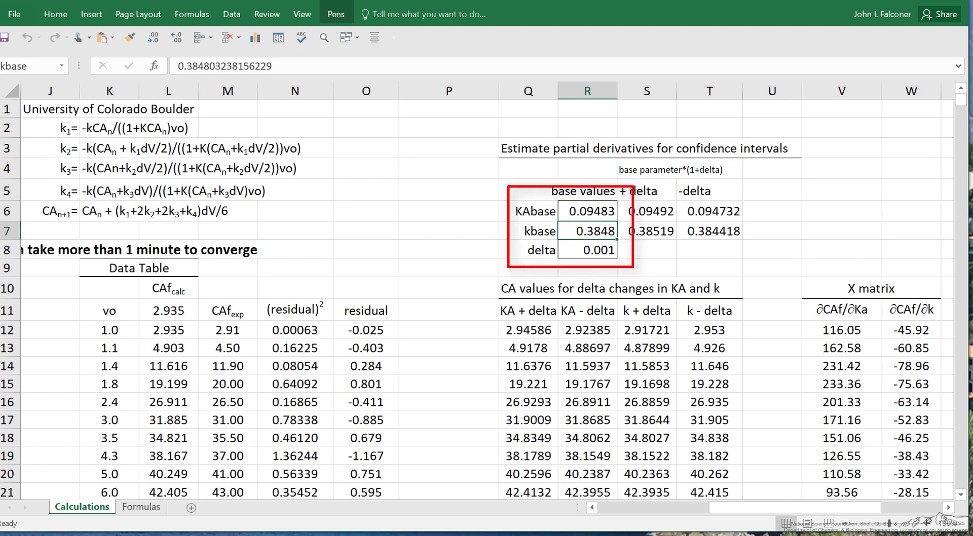
pyautogui.click(606, 212)
pyautogui.click(604, 246)
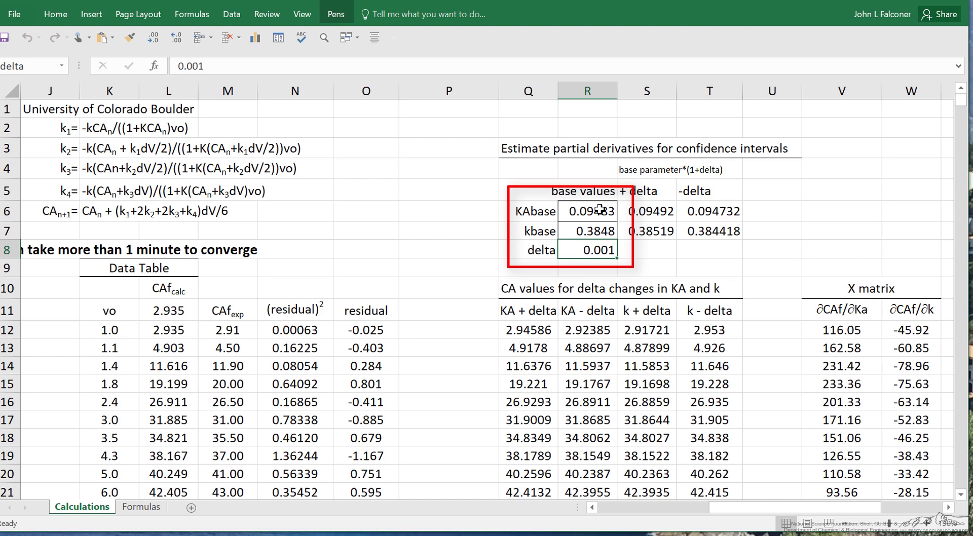
pyautogui.click(602, 209)
pyautogui.press('Down')
pyautogui.press('Down')
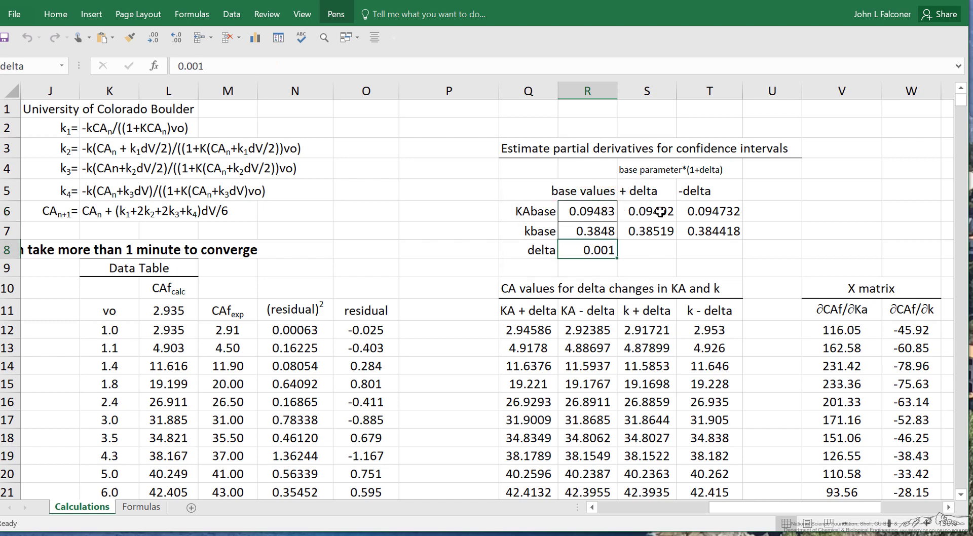
# Step: Compare the KA plus-delta and minus-delta formulas against KAbase and delta
pyautogui.click(671, 210)
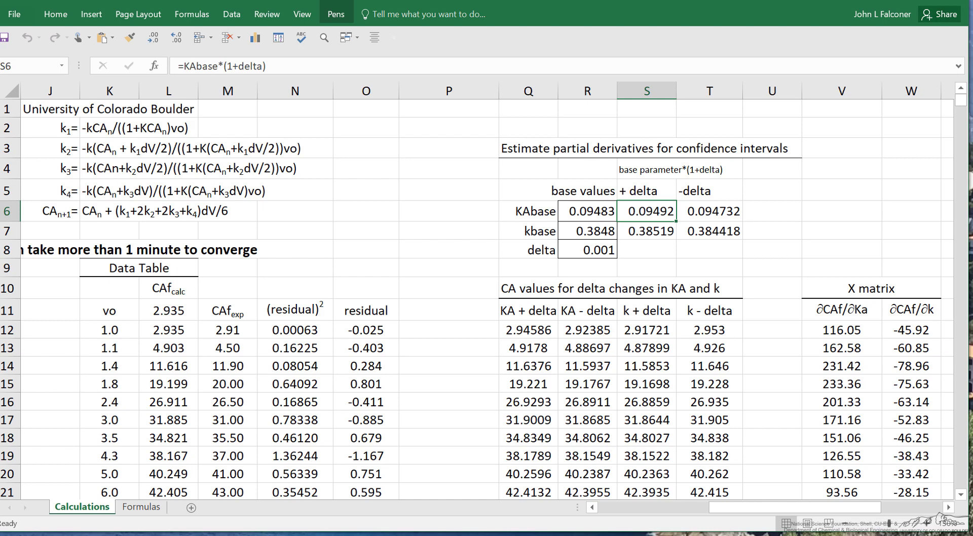
pyautogui.click(733, 210)
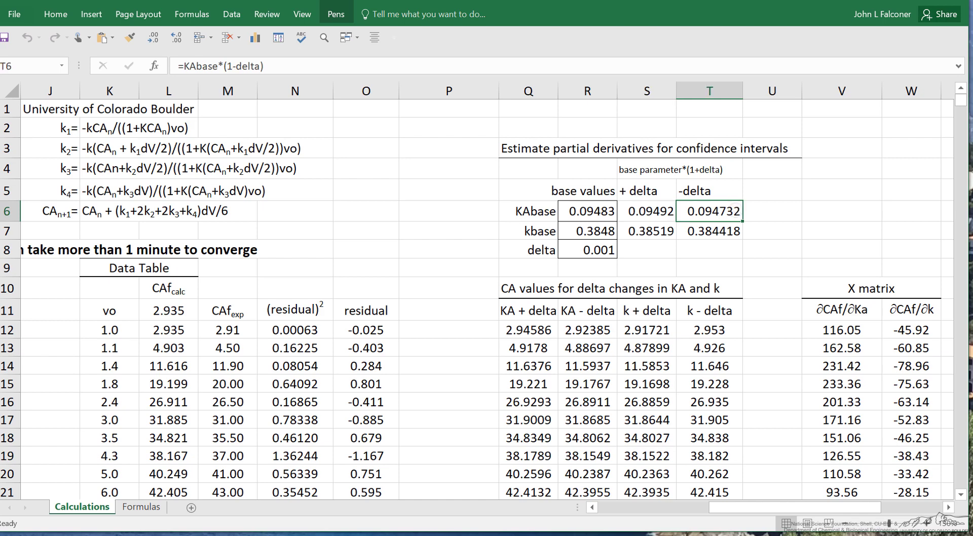
pyautogui.click(662, 217)
pyautogui.click(589, 219)
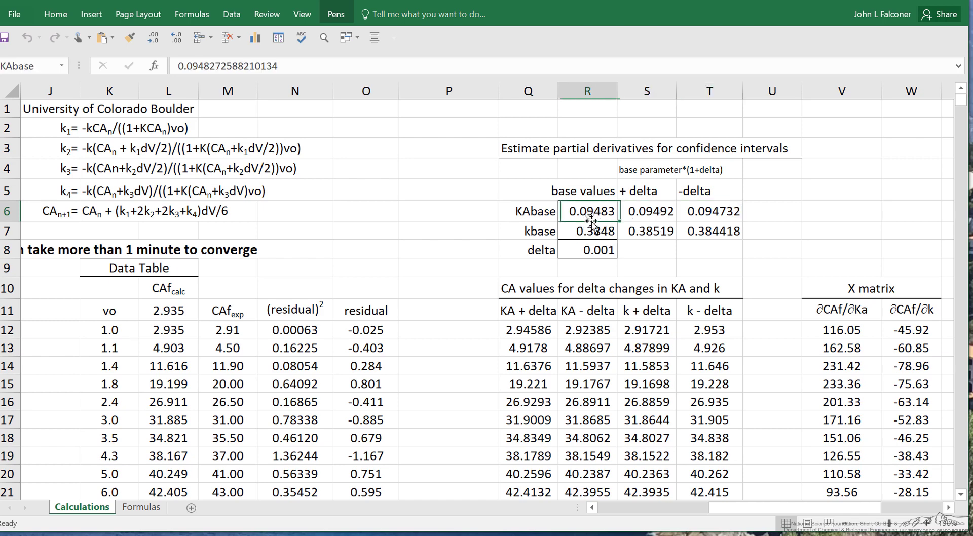
pyautogui.click(722, 211)
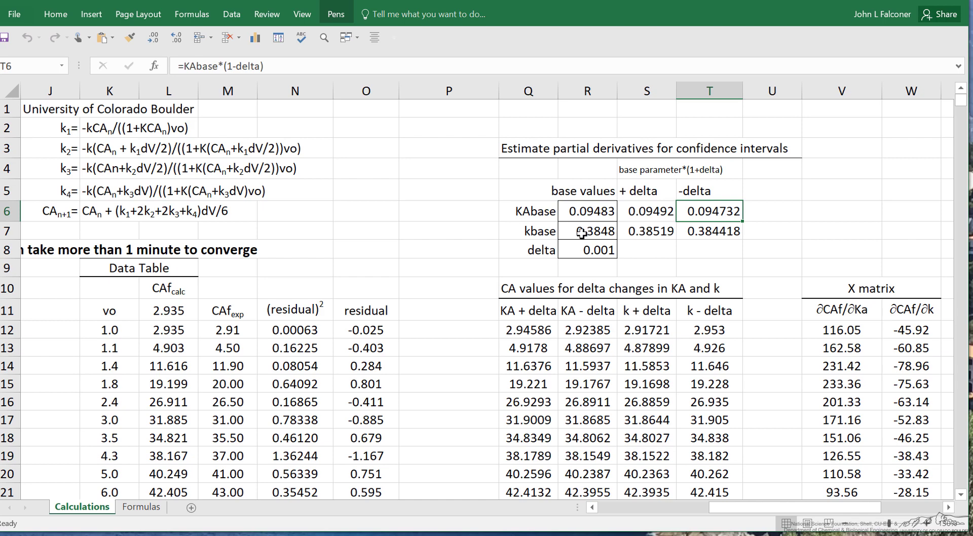
pyautogui.click(600, 252)
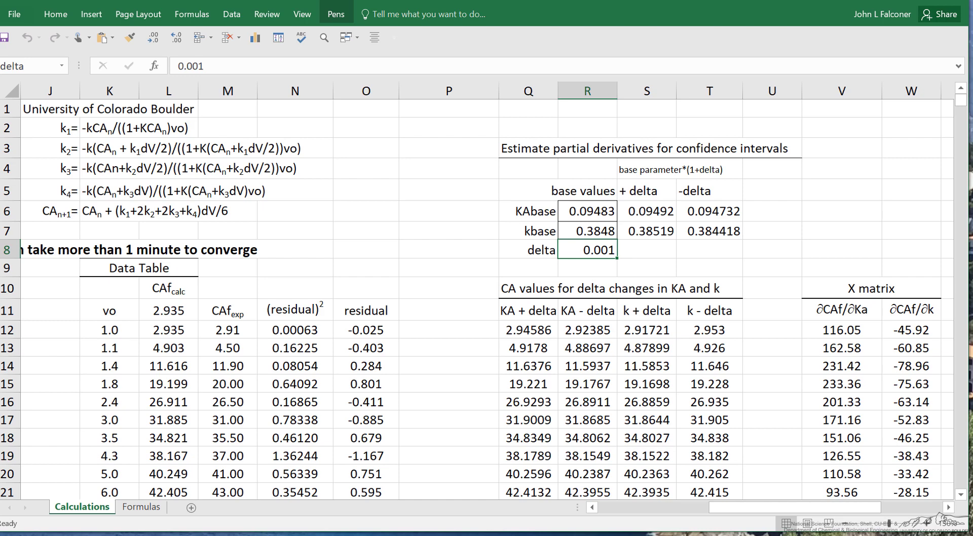
# Step: Recheck the KA plus-delta formula and the fitted KA value
pyautogui.hscroll(-3, 487, 291)
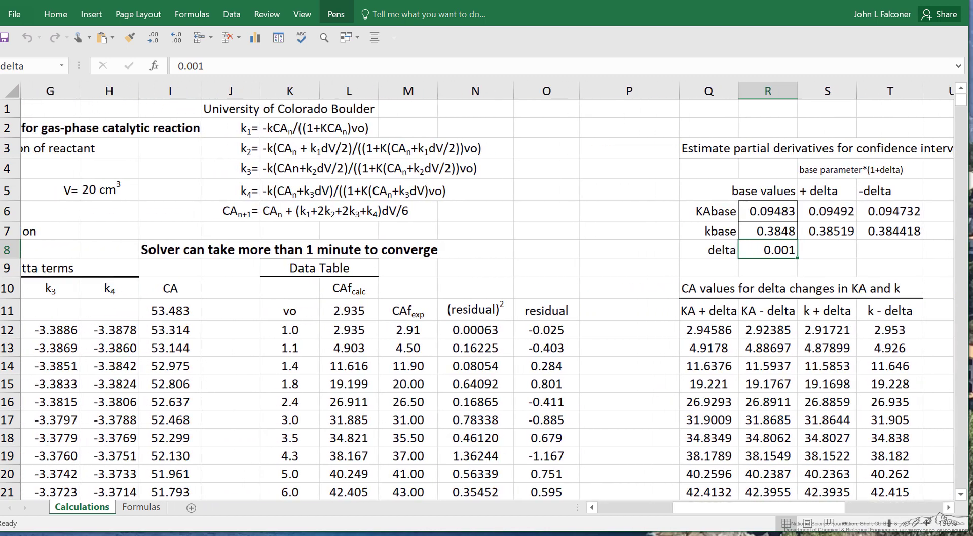
pyautogui.hscroll(-2, 487, 292)
pyautogui.hscroll(3, 487, 292)
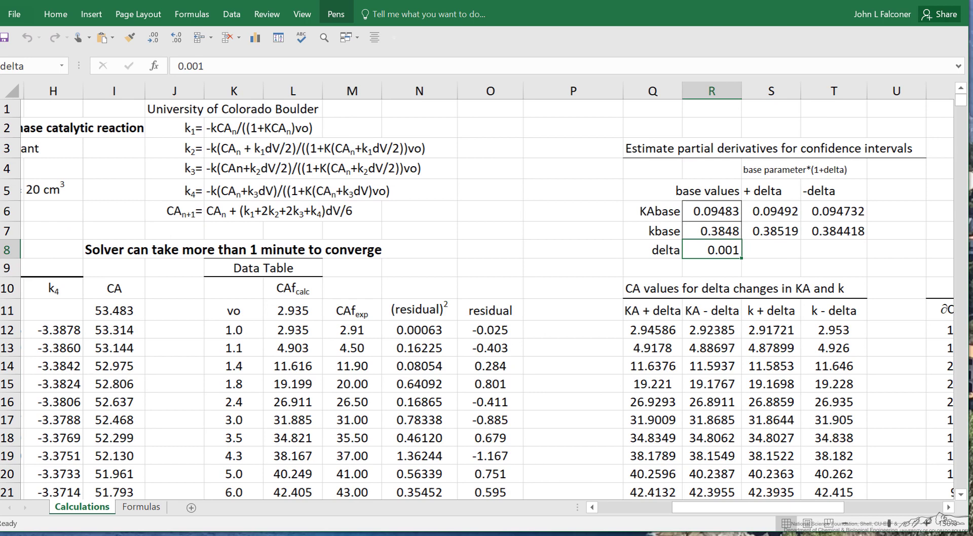
pyautogui.click(783, 219)
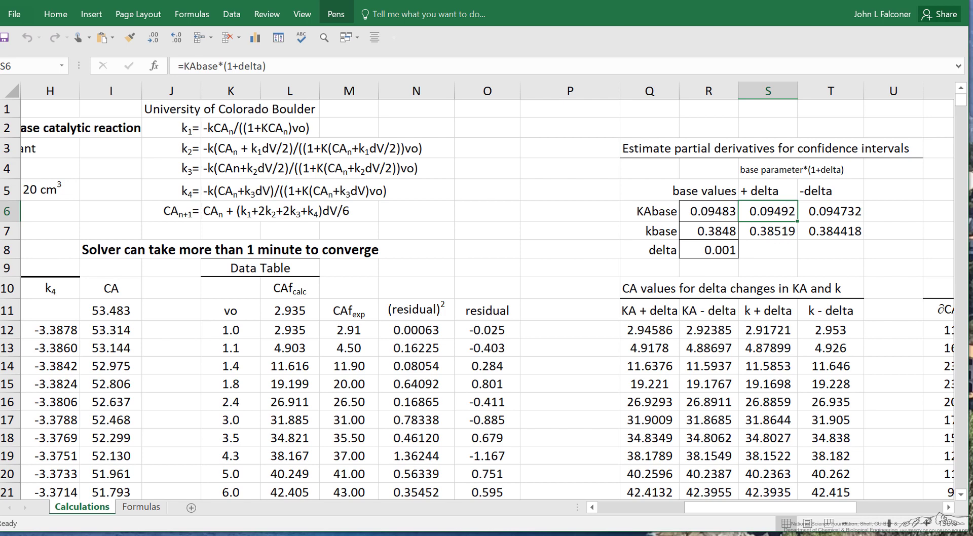
pyautogui.hscroll(-1, 487, 291)
pyautogui.hscroll(-3, 487, 291)
pyautogui.hscroll(-1, 486, 292)
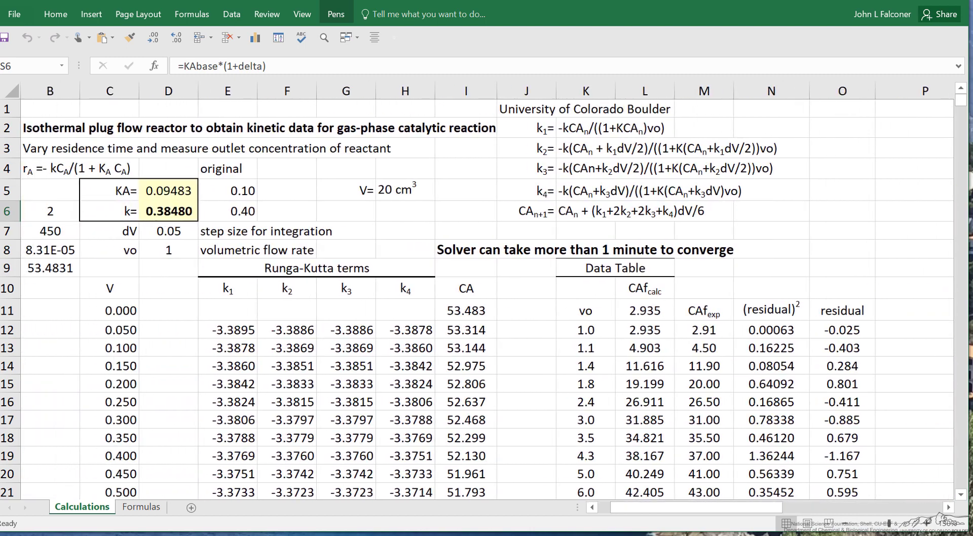
pyautogui.click(173, 188)
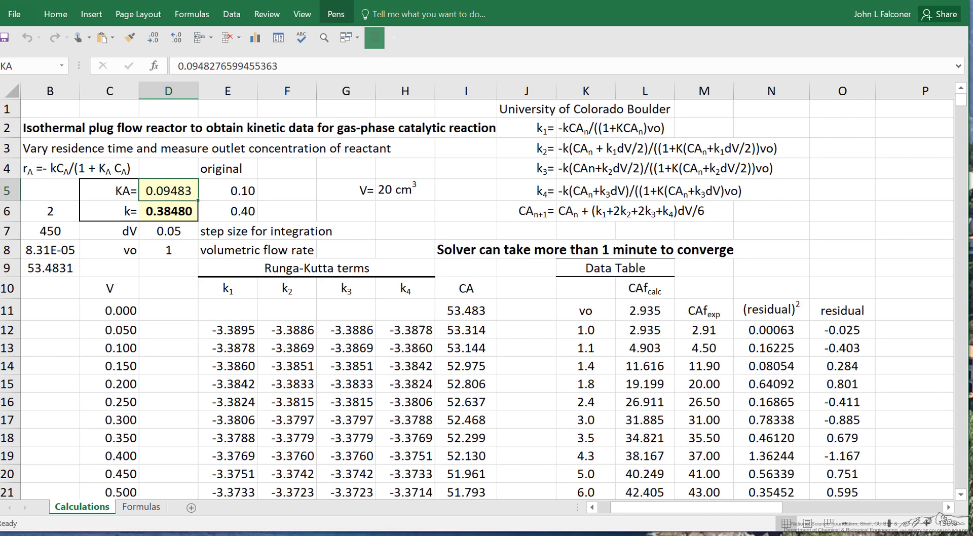
# Step: Review the CAfcalc data table heading
pyautogui.scroll(-1, 477, 292)
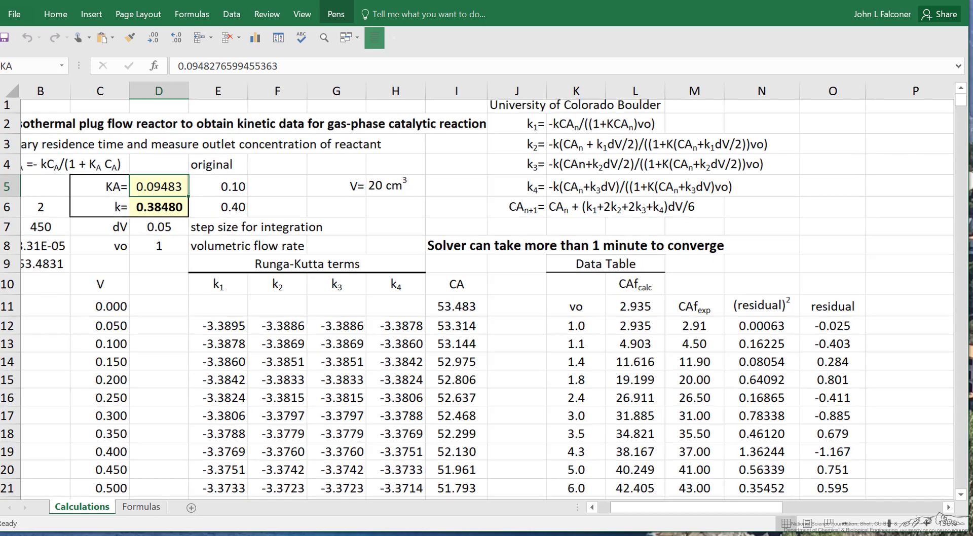
pyautogui.hscroll(2, 477, 291)
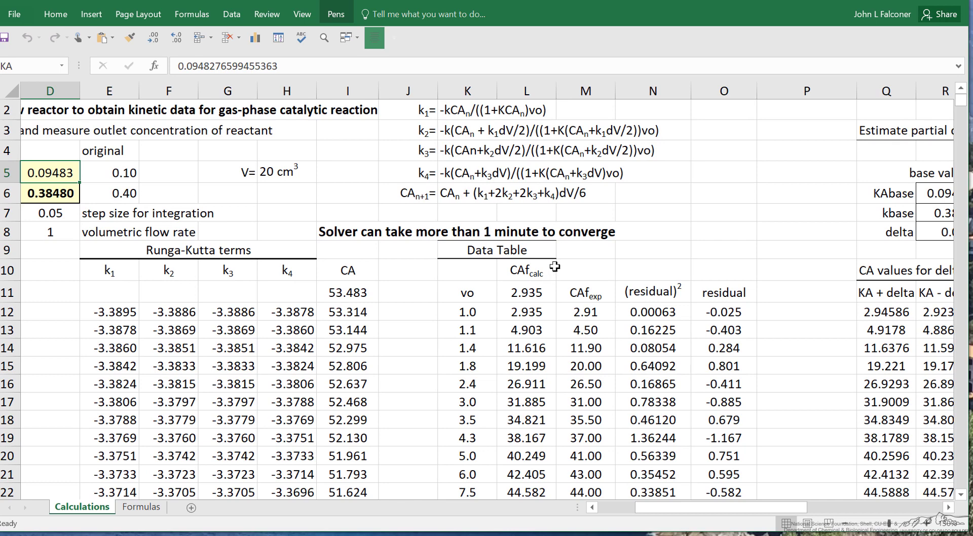
pyautogui.click(540, 273)
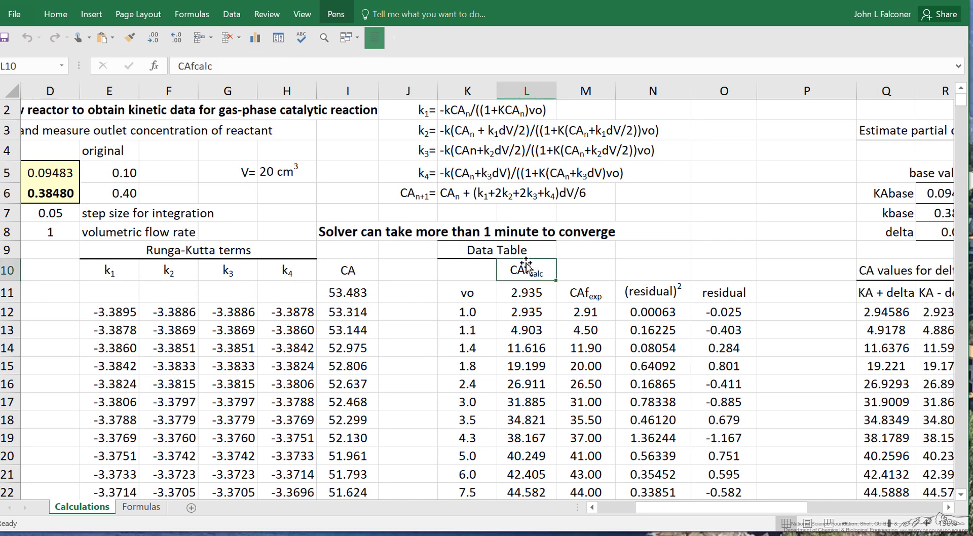
pyautogui.scroll(-2, 526, 265)
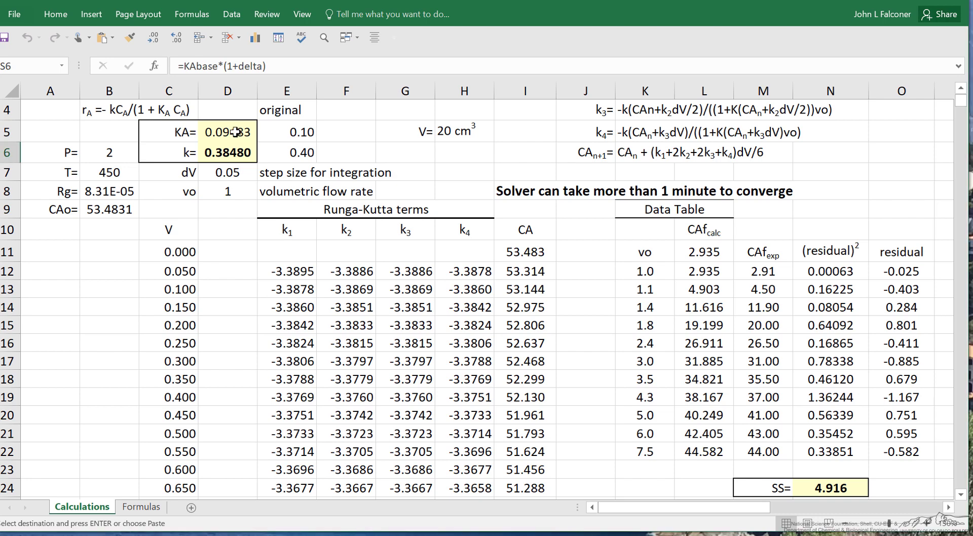
# Step: Set KA cell D5 to =KAbase*(1+delta) and copy the recalculated CAfcalc values L12:L22
pyautogui.click(235, 131)
pyautogui.write('=KAbase*(1+delta)')
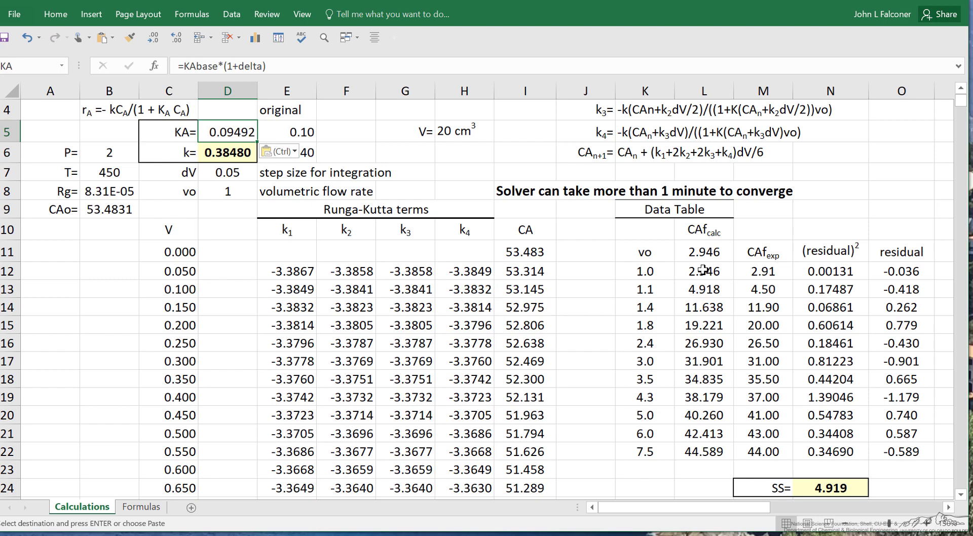
pyautogui.moveTo(703, 268); pyautogui.dragTo(688, 448)
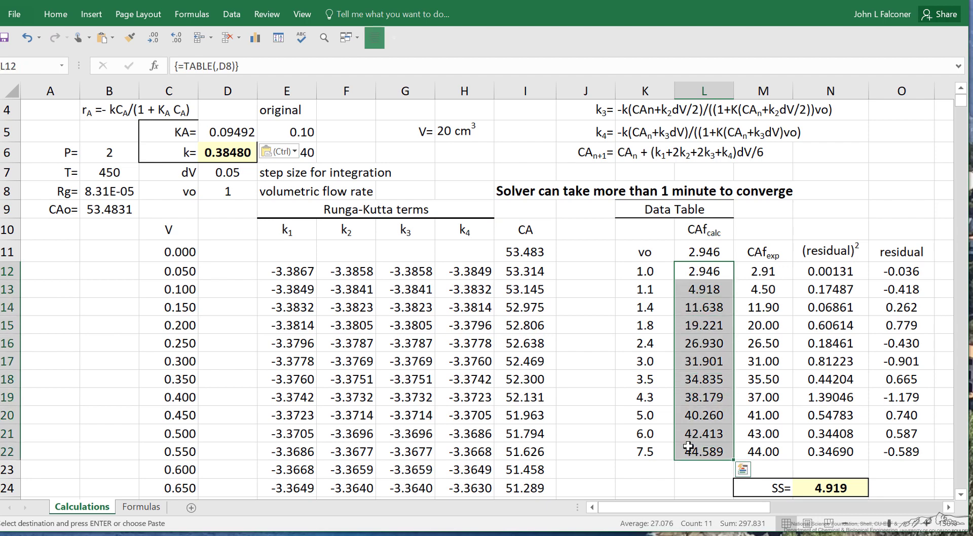
pyautogui.hotkey('ctrl', 'c')
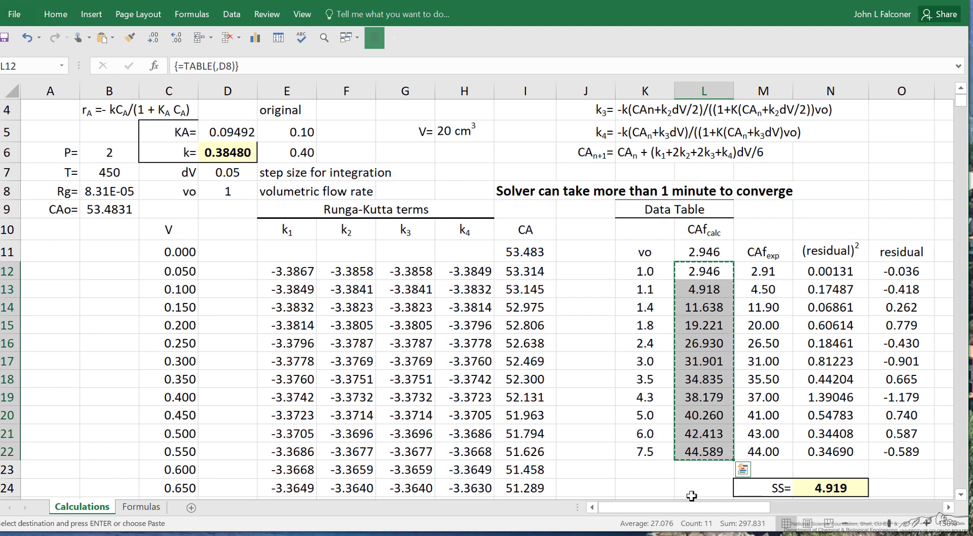
# Step: Paste the CAfcalc values into the KA + delta column Q12:Q22
pyautogui.moveTo(696, 506)
pyautogui.mouseDown()
pyautogui.moveTo(789, 506)
pyautogui.moveTo(744, 506)
pyautogui.mouseUp()
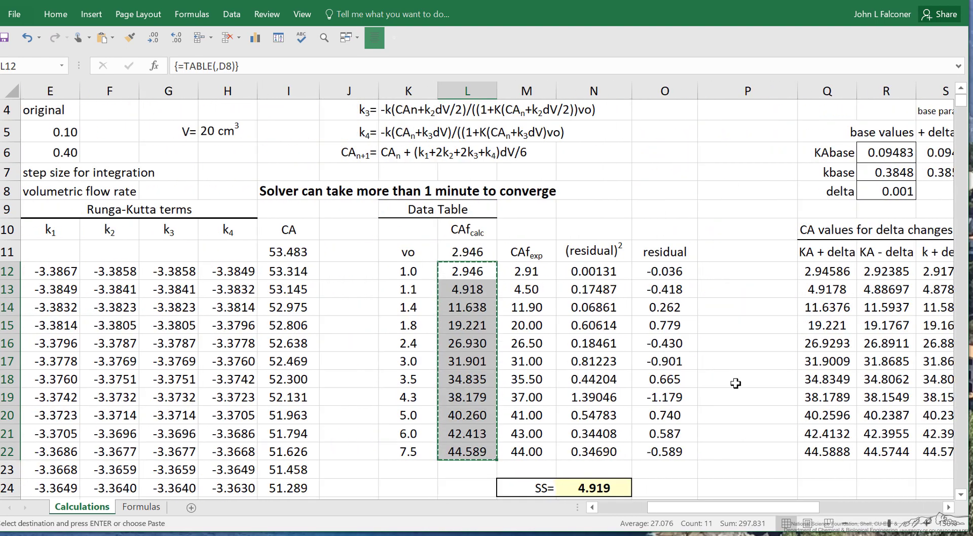
pyautogui.click(833, 273)
pyautogui.moveTo(832, 273); pyautogui.dragTo(824, 443)
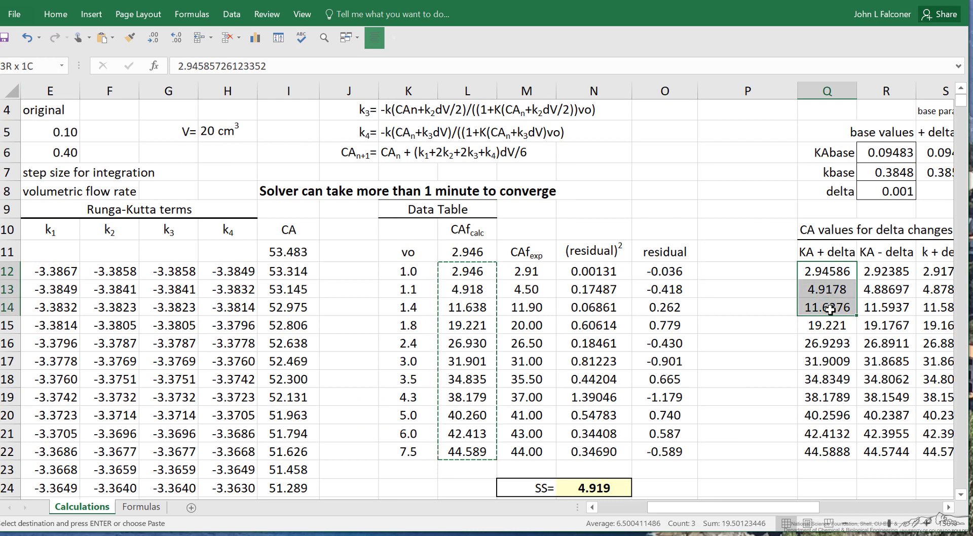
pyautogui.hotkey('ctrl', 'v')
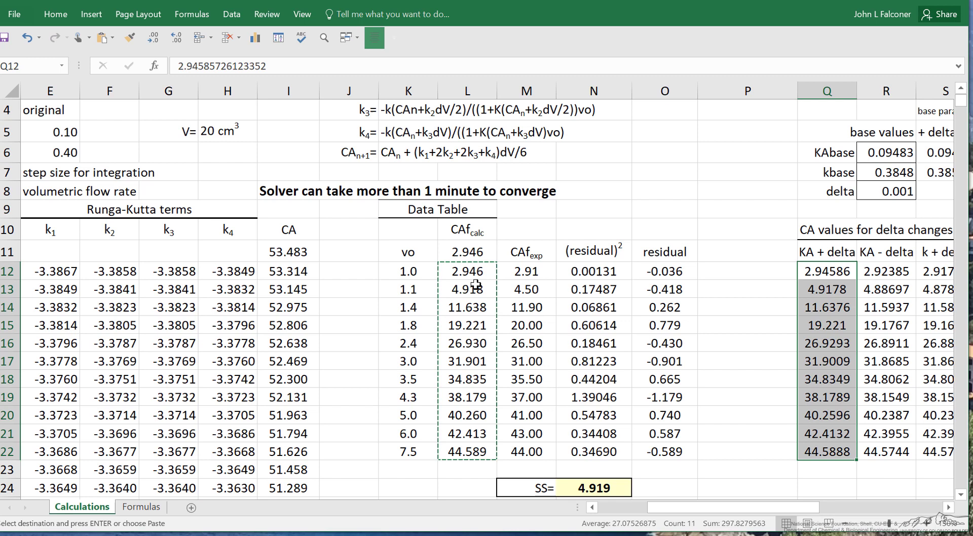
# Step: Dismiss the paste options and confirm KA shows KAbase*(1+delta), reading 0.09492
pyautogui.click(55, 14)
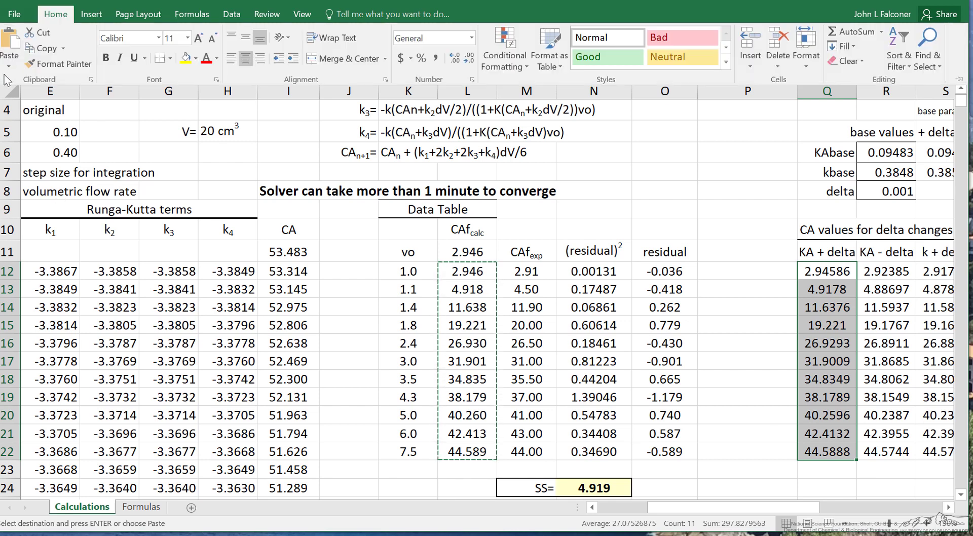
pyautogui.click(9, 67)
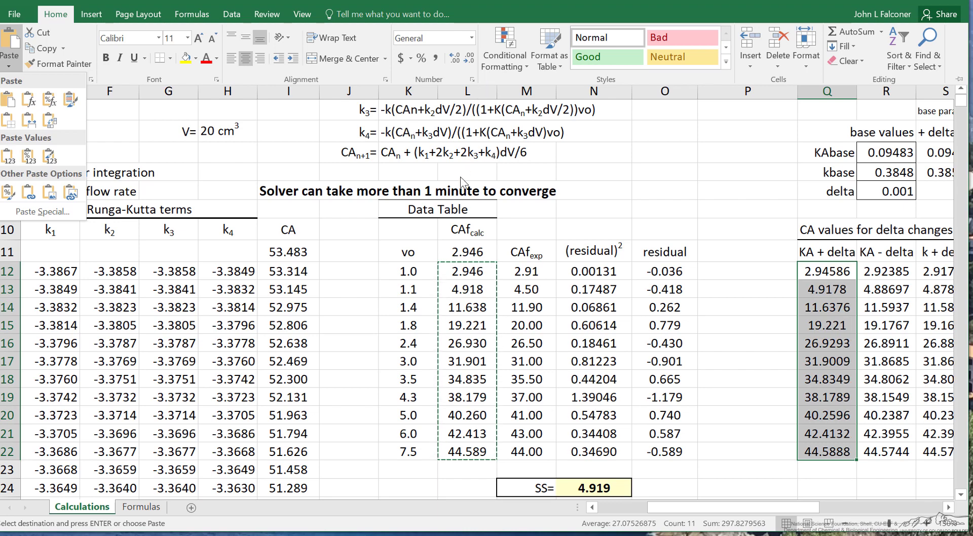
pyautogui.press('Escape')
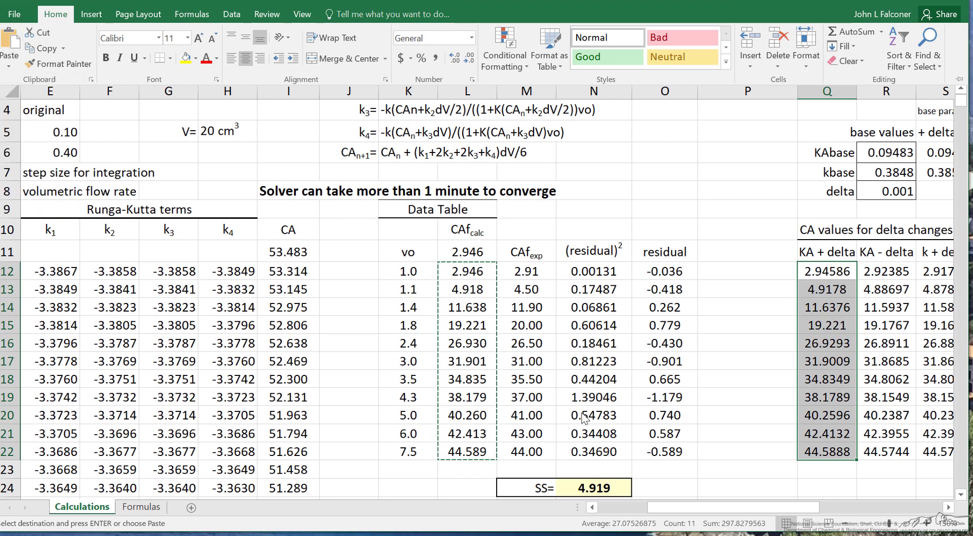
pyautogui.press('Escape')
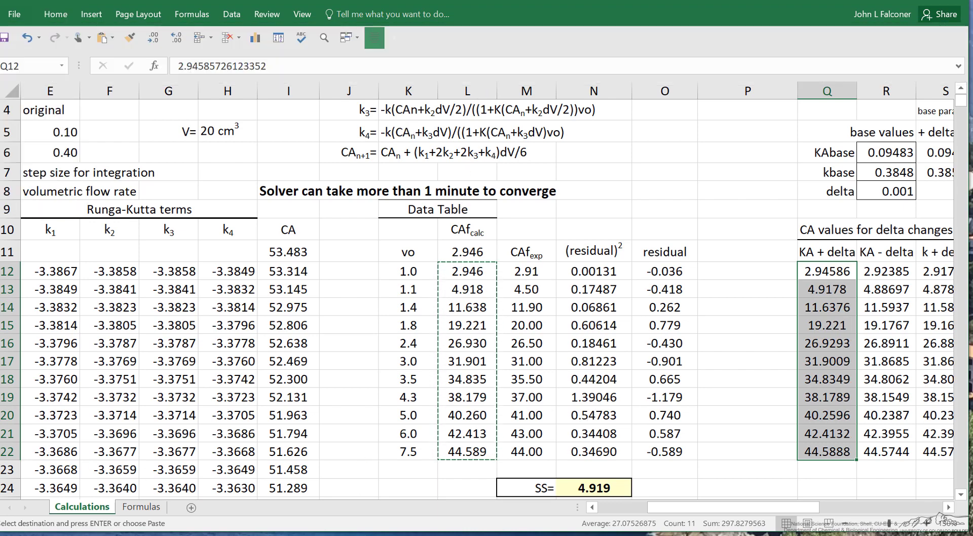
pyautogui.moveTo(721, 507); pyautogui.dragTo(672, 507)
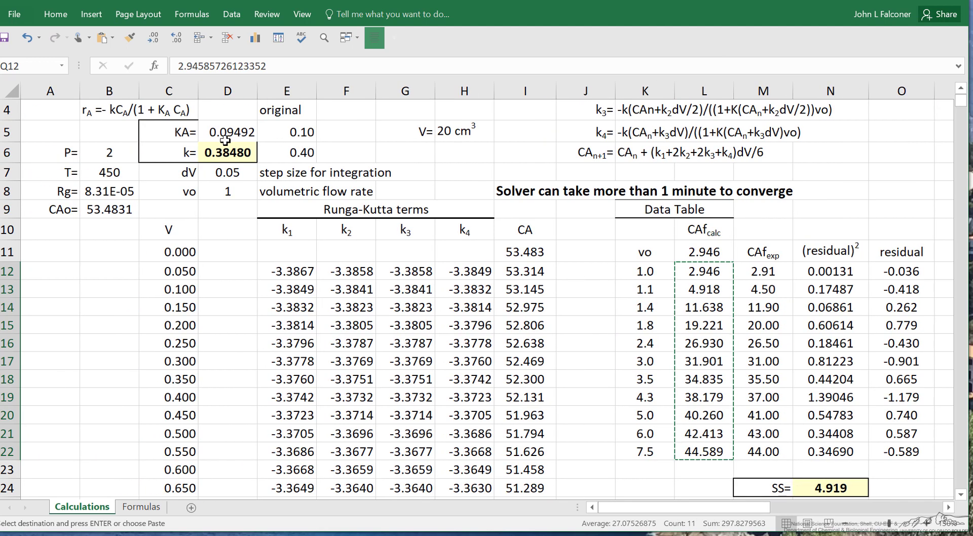
pyautogui.click(237, 131)
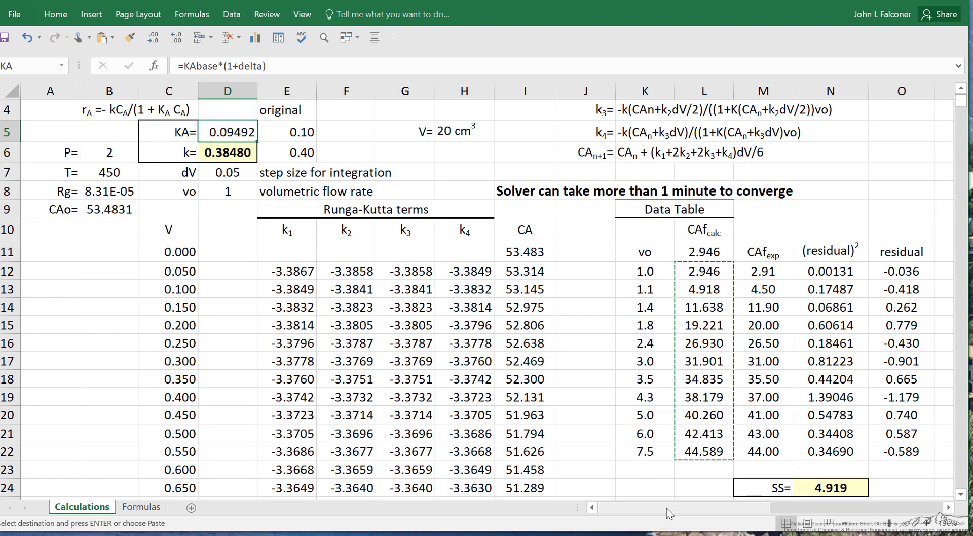
pyautogui.moveTo(669, 507); pyautogui.dragTo(768, 507)
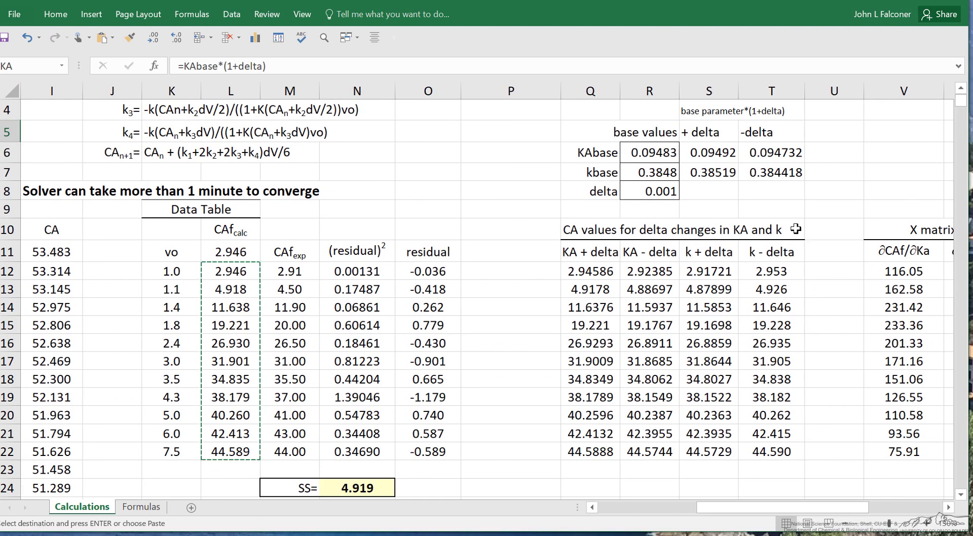
pyautogui.click(780, 155)
pyautogui.moveTo(650, 272); pyautogui.dragTo(654, 450)
pyautogui.hotkey('ctrl', 'v')
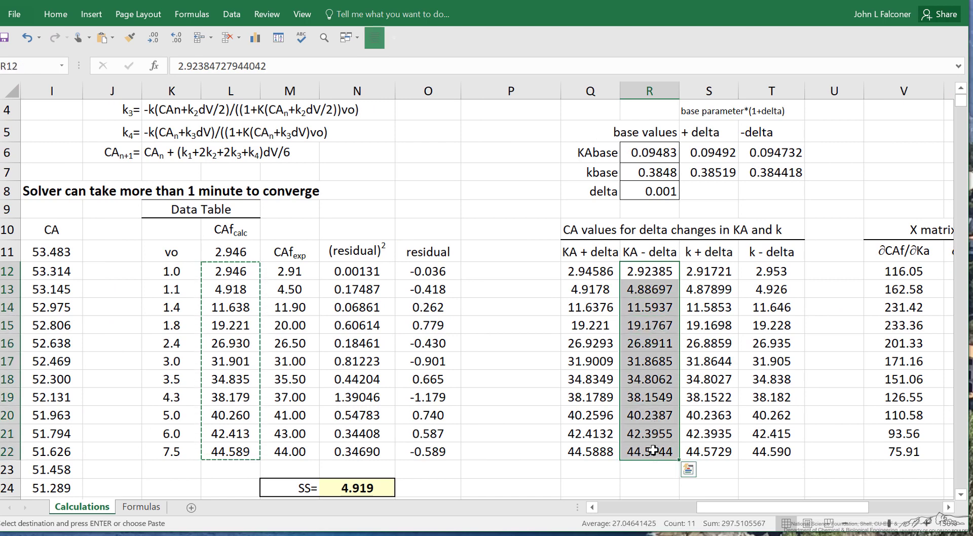
pyautogui.click(715, 173)
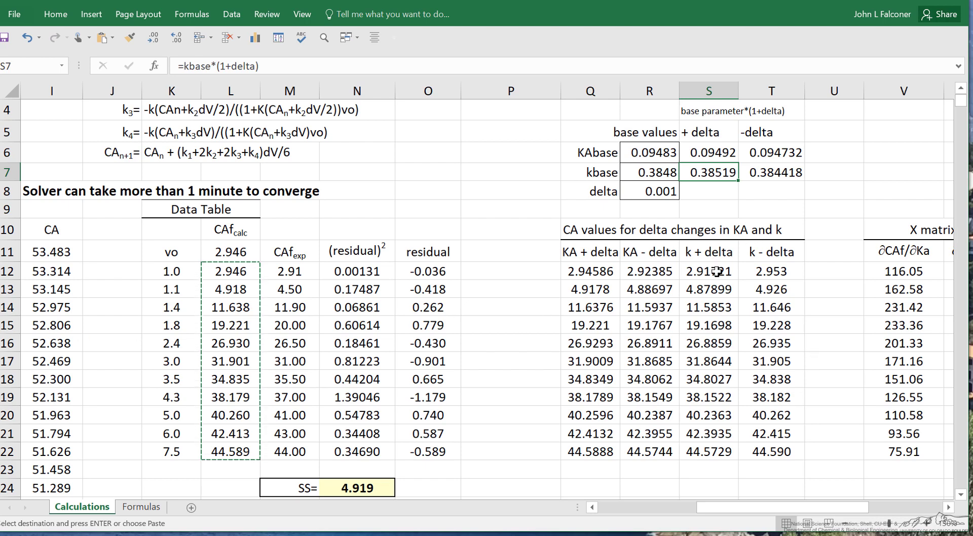
pyautogui.moveTo(712, 271)
pyautogui.mouseDown()
pyautogui.moveTo(709, 448)
pyautogui.moveTo(720, 434)
pyautogui.mouseUp()
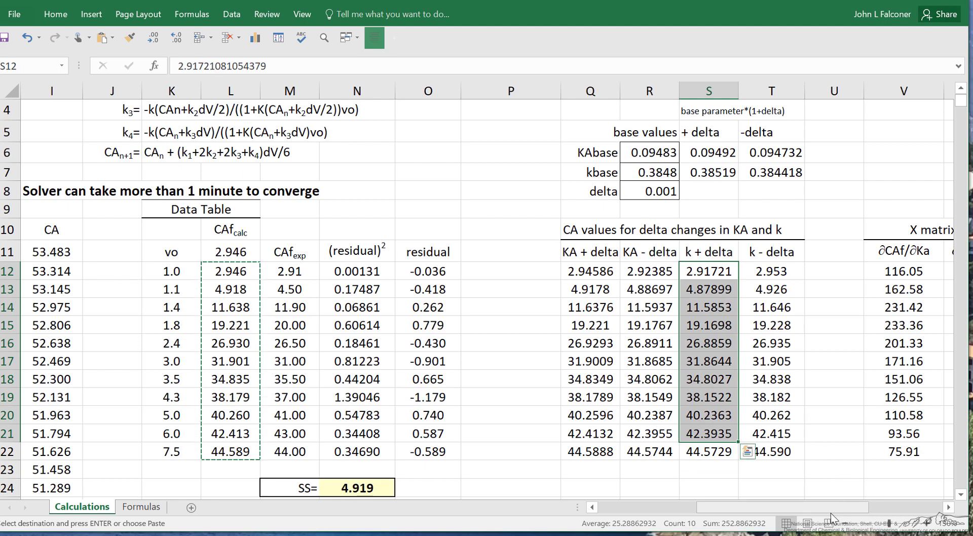
pyautogui.moveTo(841, 507); pyautogui.dragTo(875, 504)
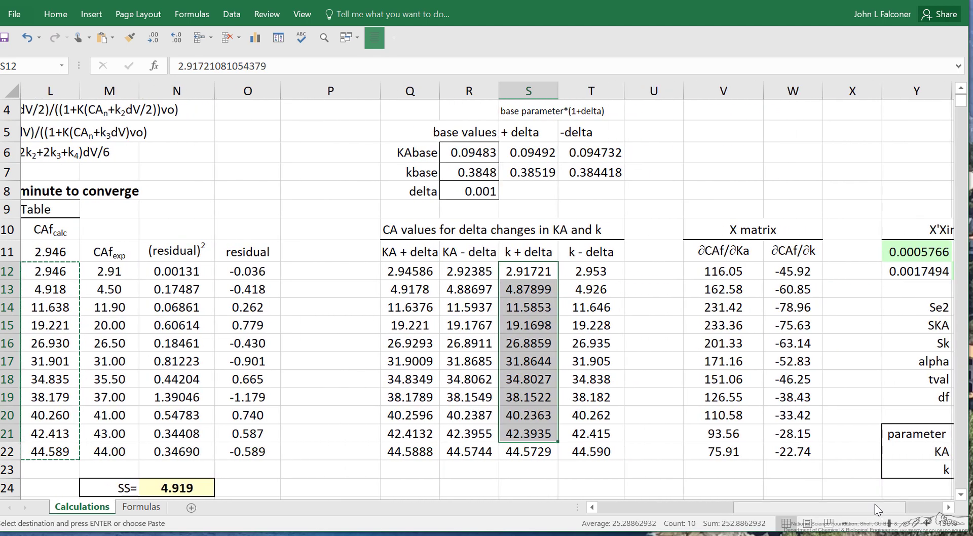
pyautogui.click(726, 275)
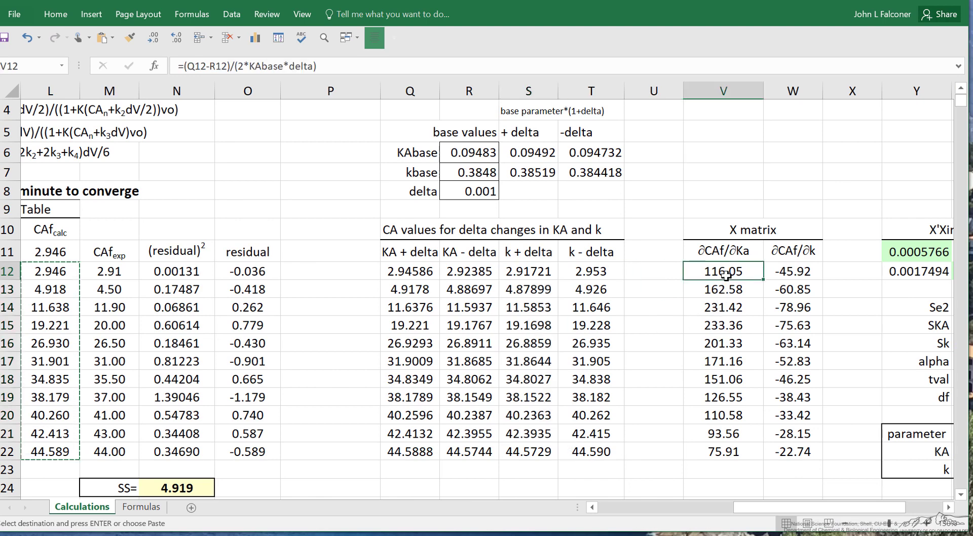
pyautogui.click(449, 272)
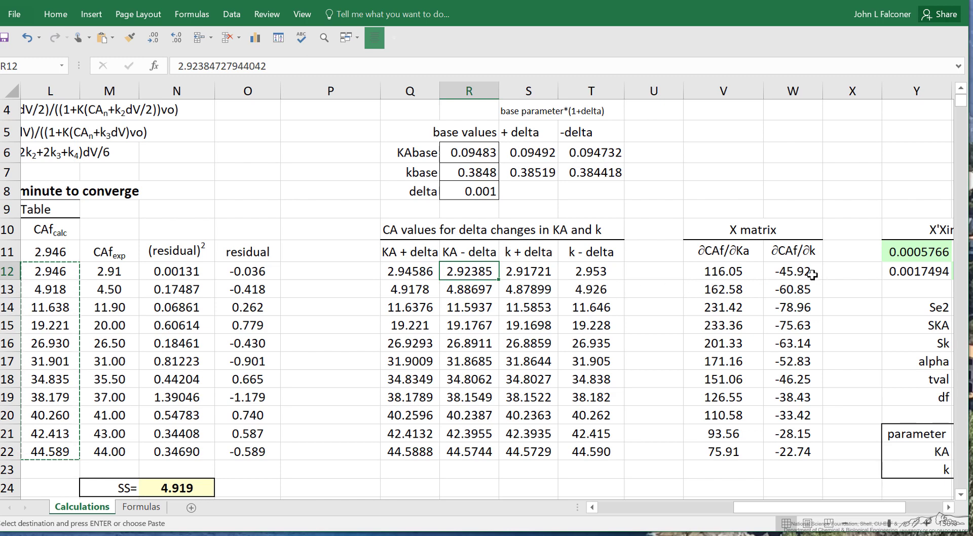
pyautogui.click(723, 272)
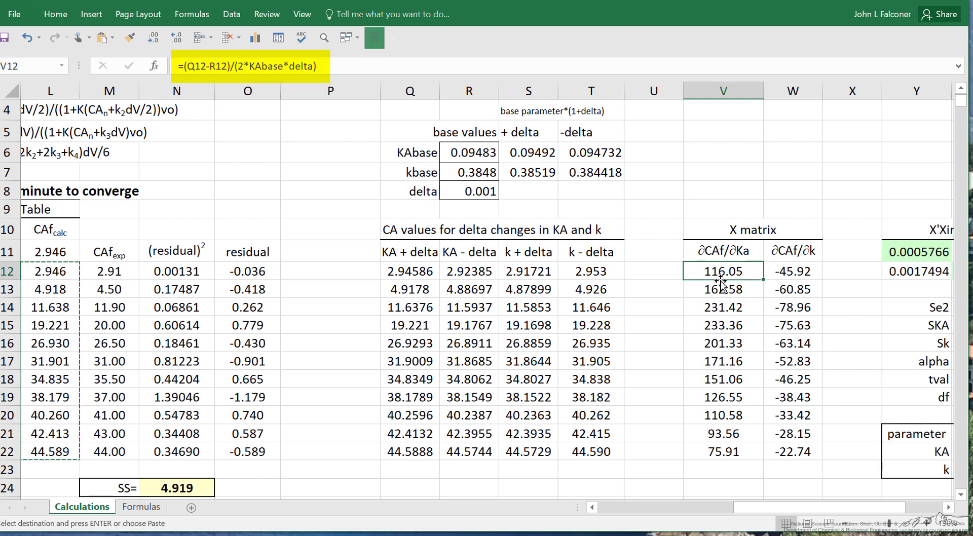
pyautogui.click(804, 270)
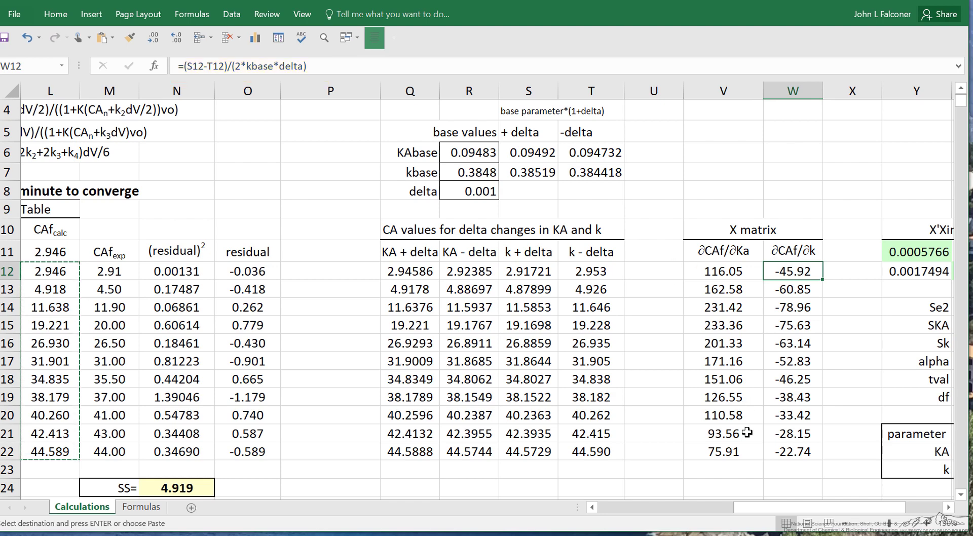
pyautogui.moveTo(742, 265); pyautogui.dragTo(780, 453)
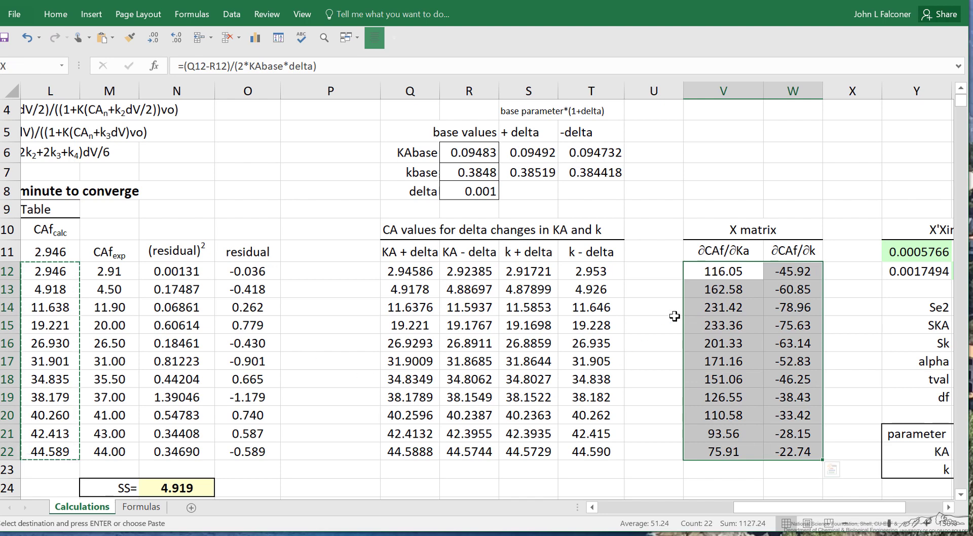
pyautogui.click(18, 63)
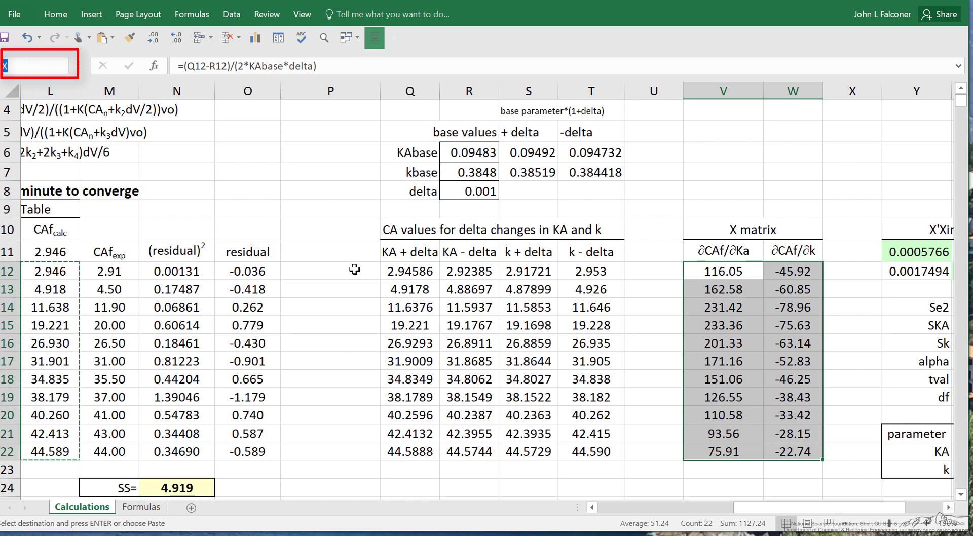
pyautogui.moveTo(814, 513); pyautogui.dragTo(907, 513)
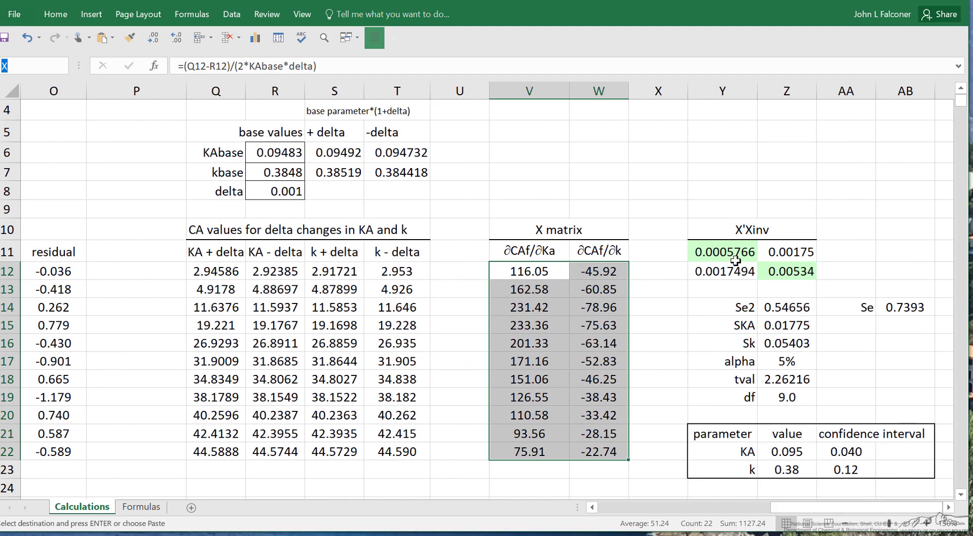
pyautogui.click(733, 254)
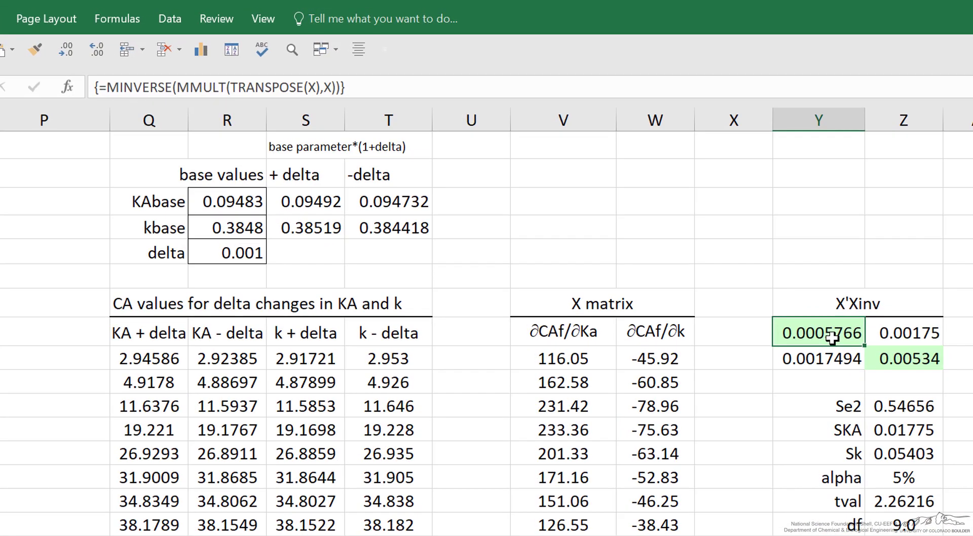
pyautogui.click(436, 86)
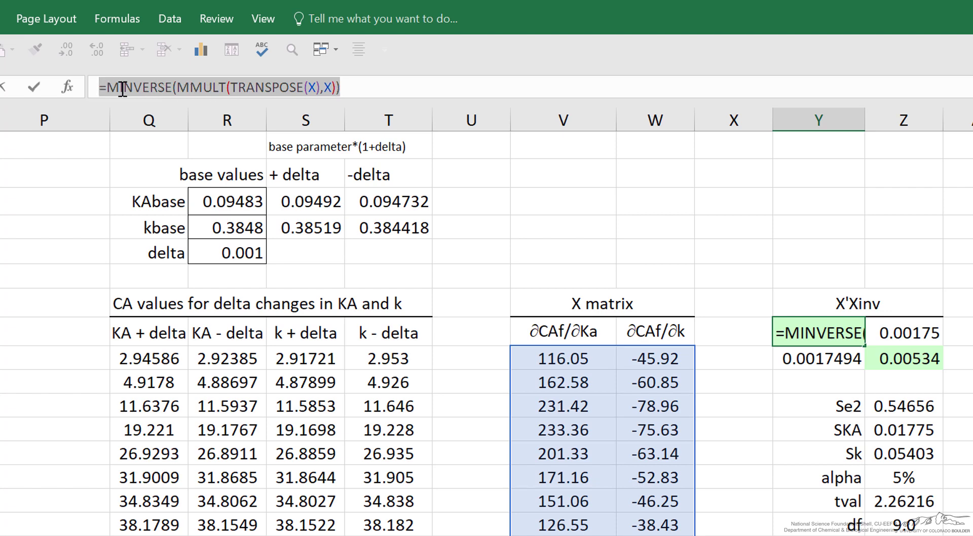
pyautogui.click(889, 286)
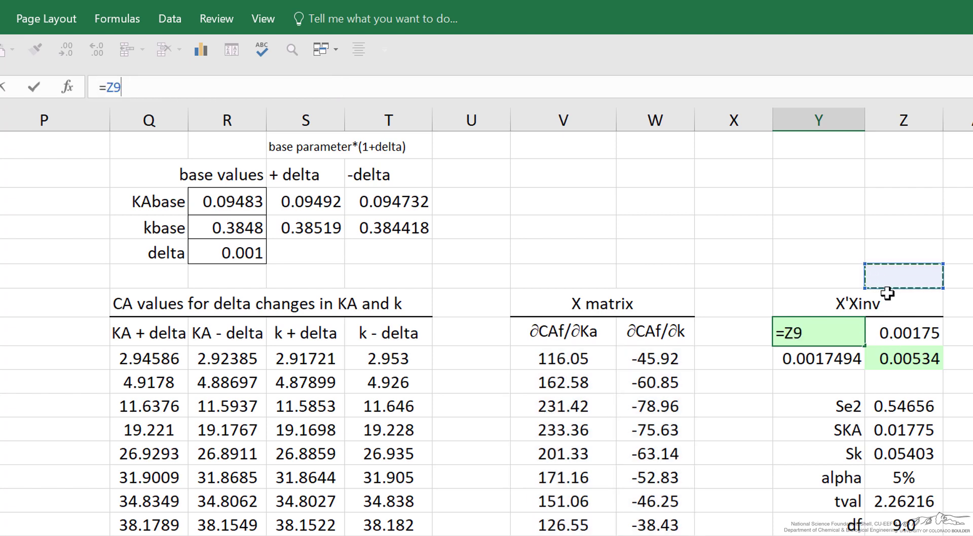
pyautogui.press('Escape')
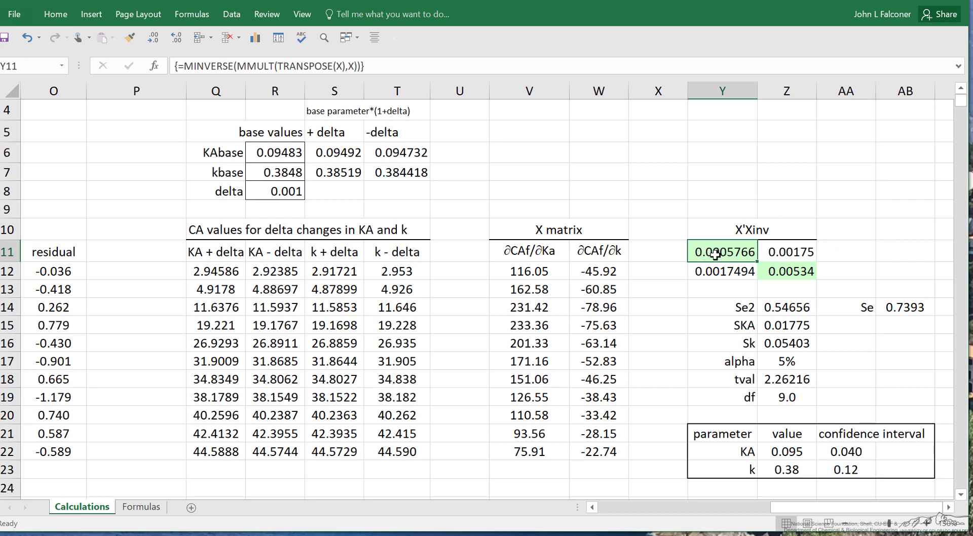
pyautogui.moveTo(713, 251); pyautogui.dragTo(783, 270)
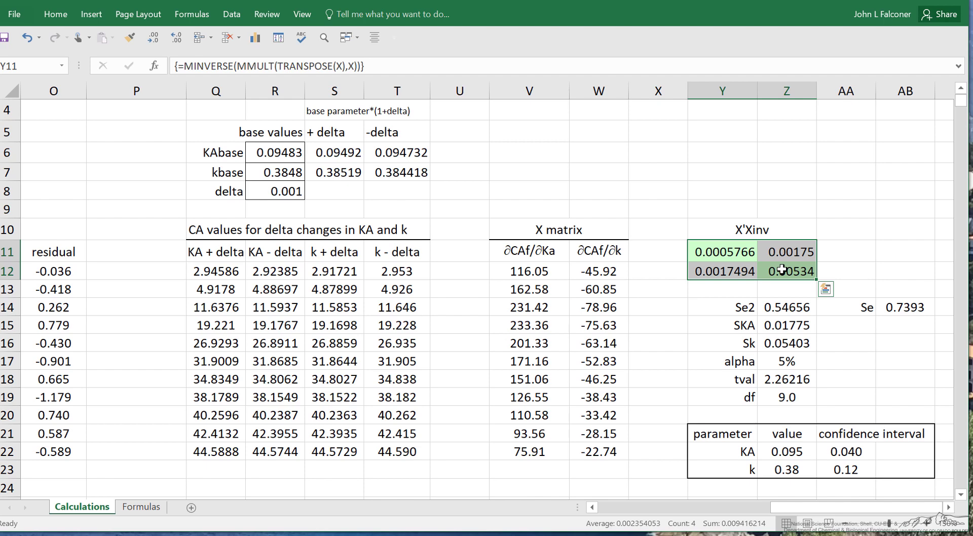
pyautogui.click(847, 210)
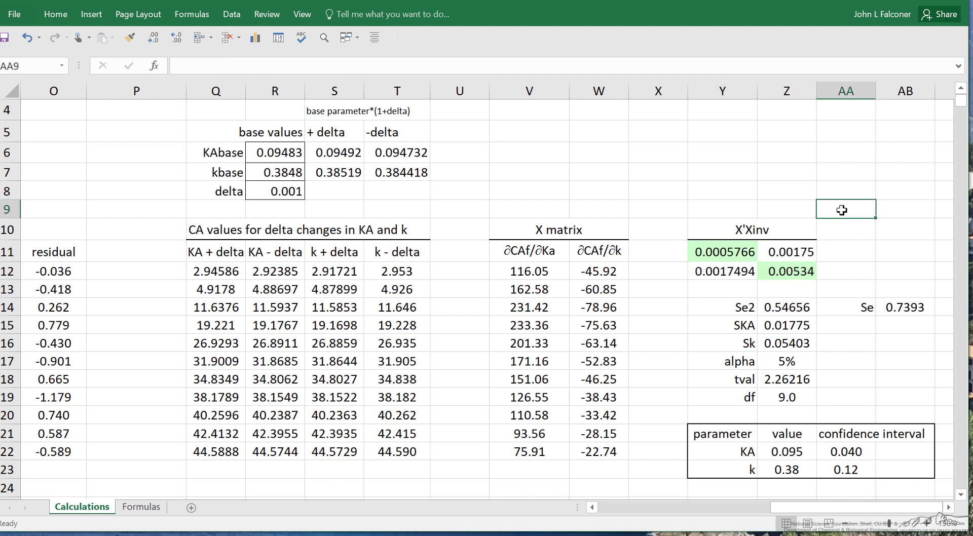
pyautogui.click(785, 306)
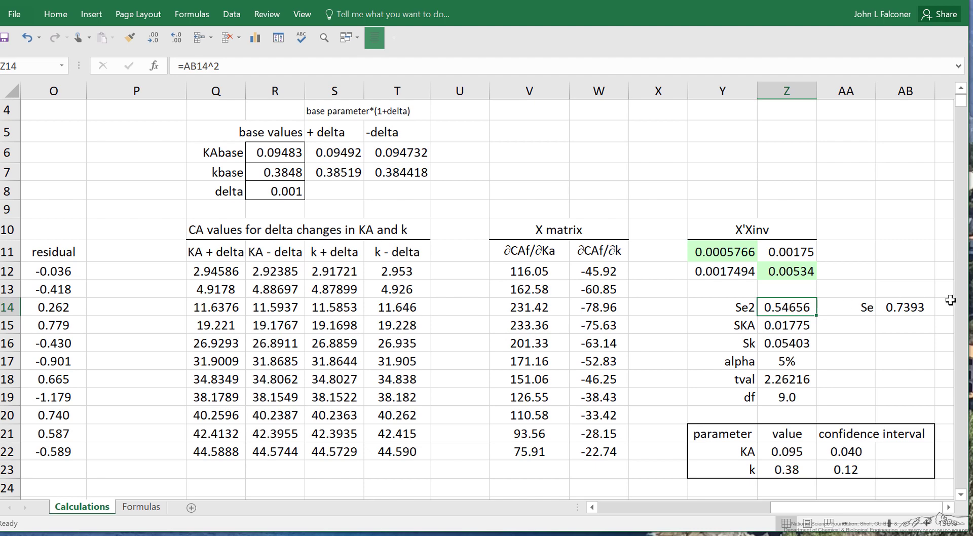
pyautogui.click(918, 307)
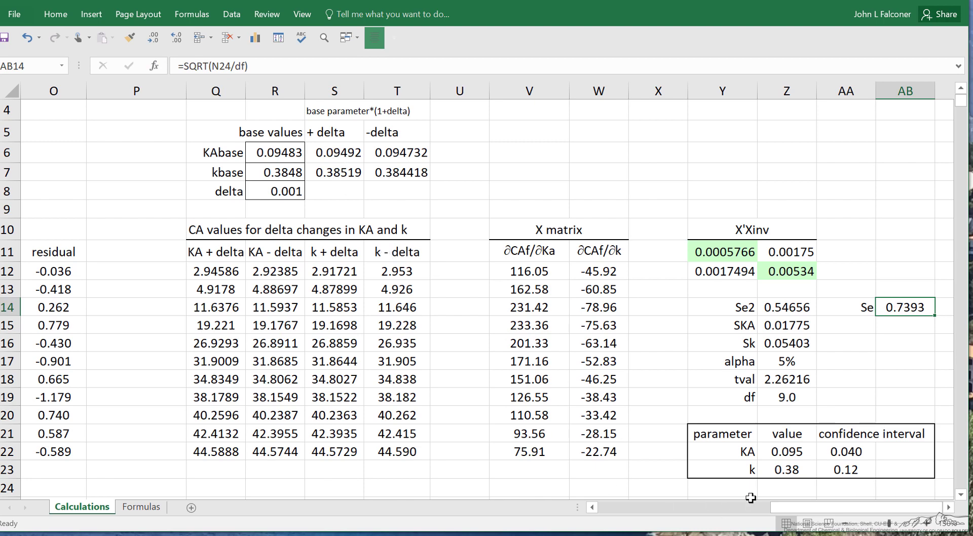
pyautogui.click(785, 305)
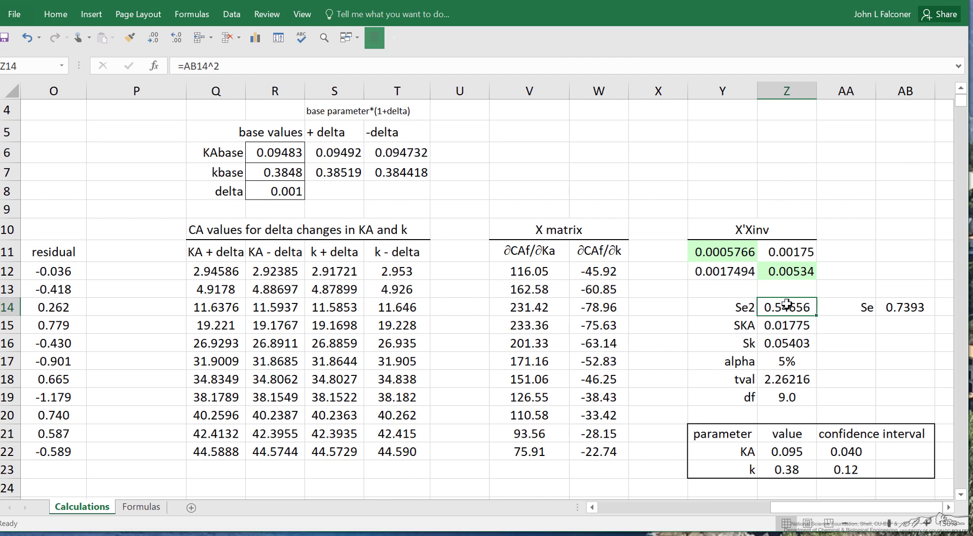
pyautogui.click(712, 251)
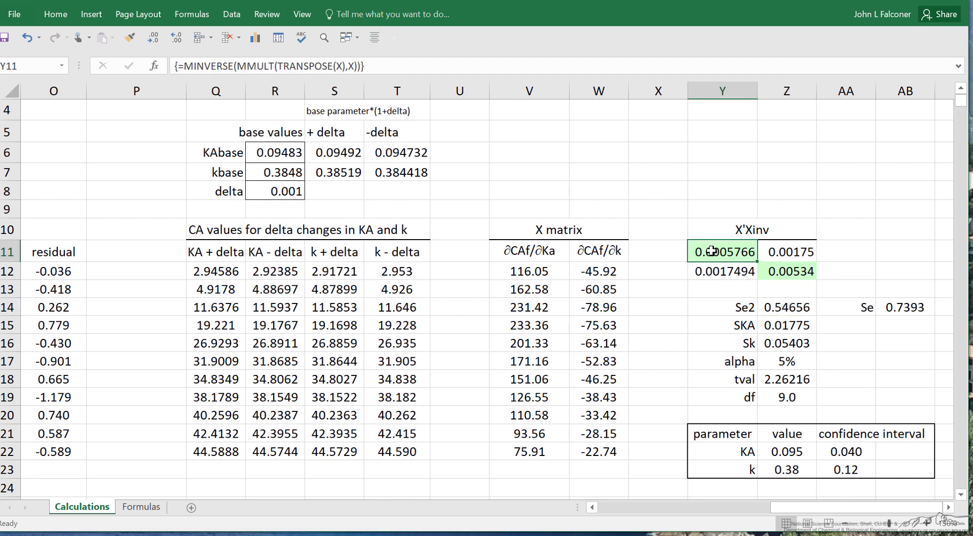
pyautogui.click(783, 344)
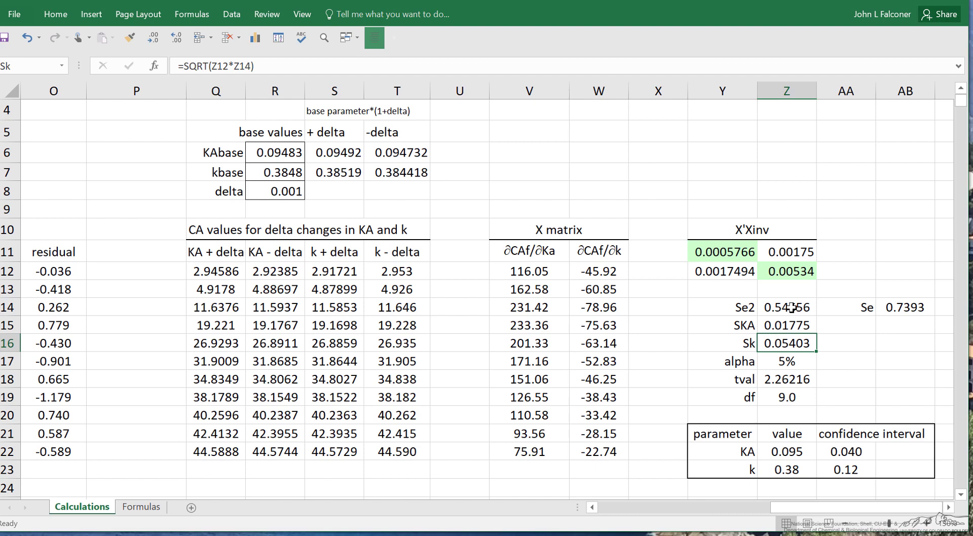
pyautogui.click(798, 272)
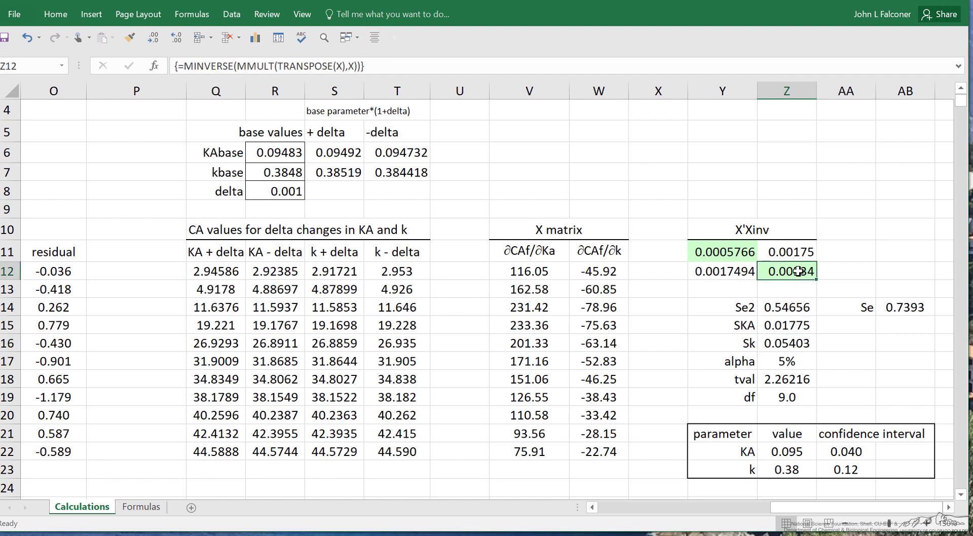
pyautogui.click(789, 363)
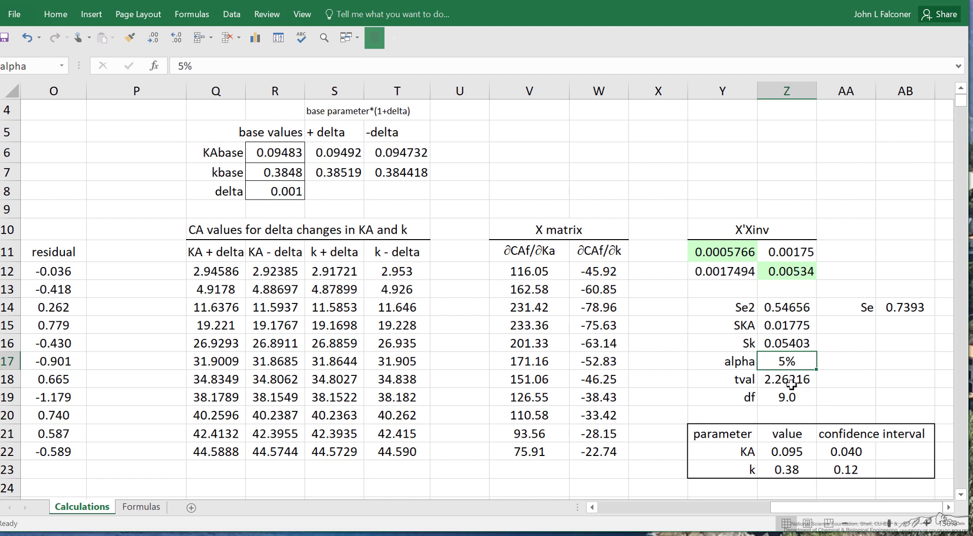
pyautogui.click(792, 381)
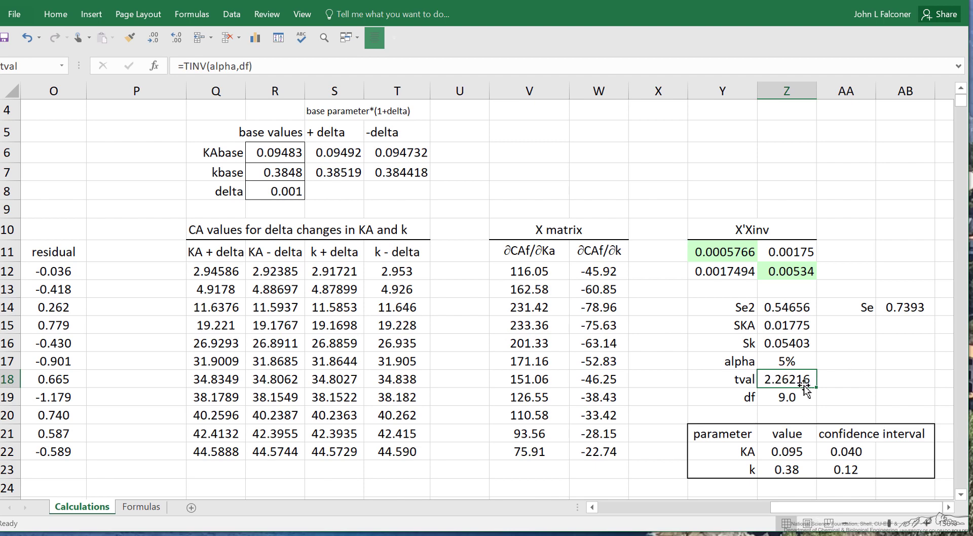
pyautogui.click(787, 399)
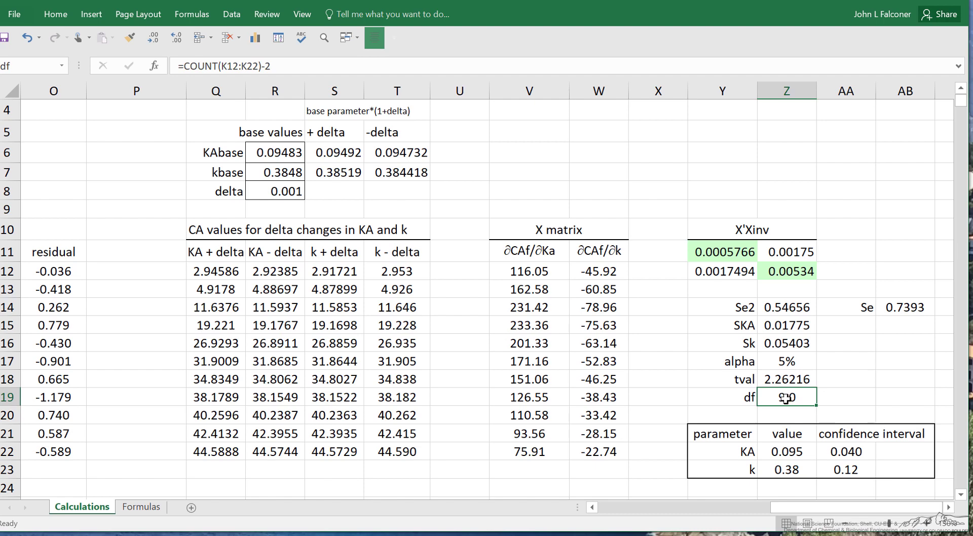
pyautogui.click(848, 453)
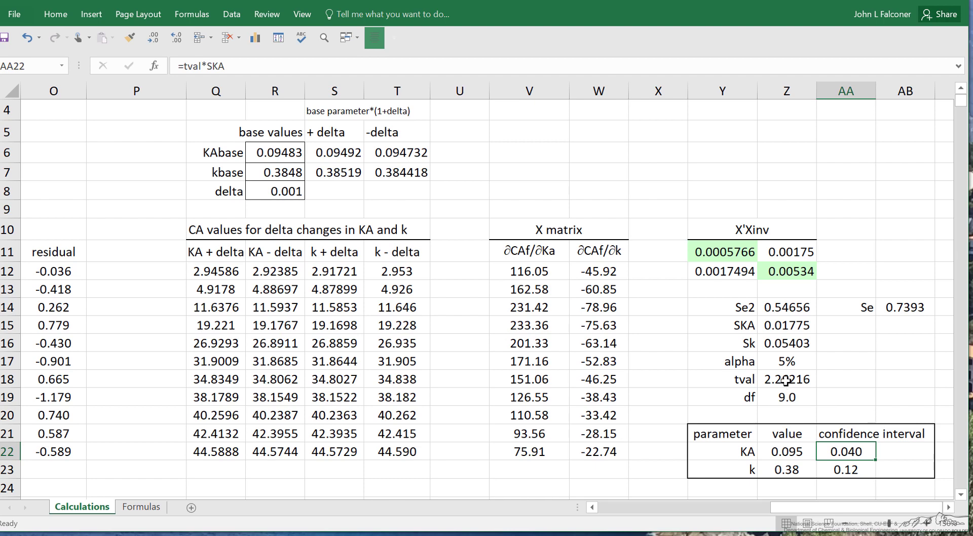
pyautogui.click(784, 325)
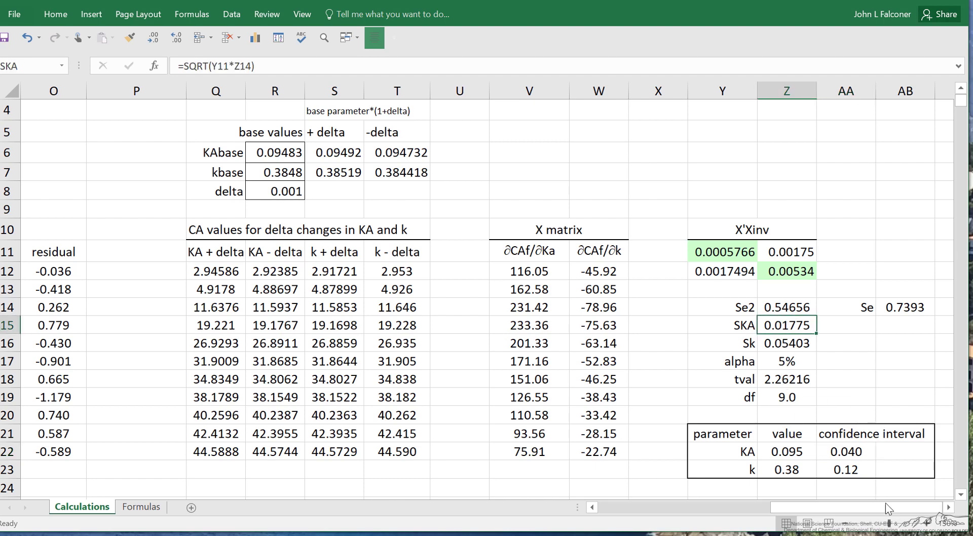
pyautogui.click(846, 473)
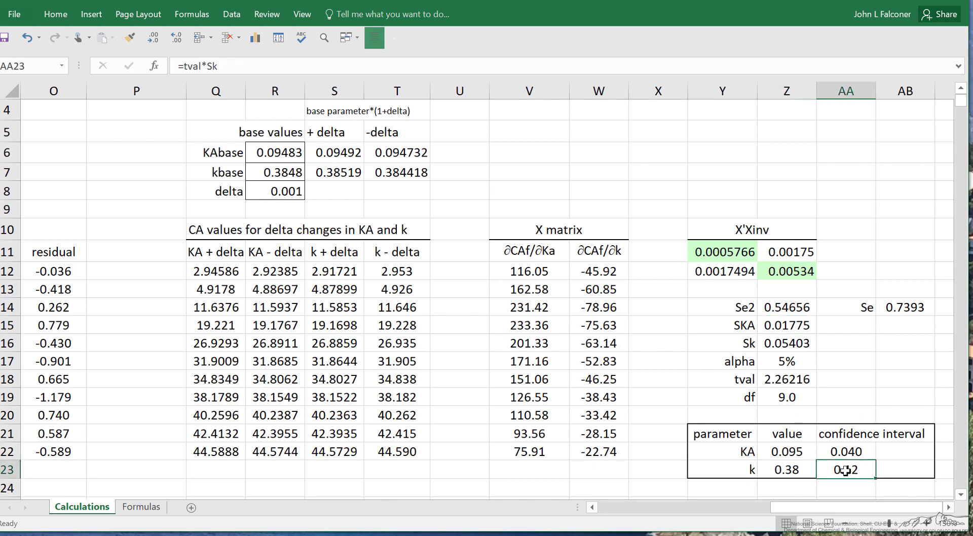
pyautogui.click(787, 379)
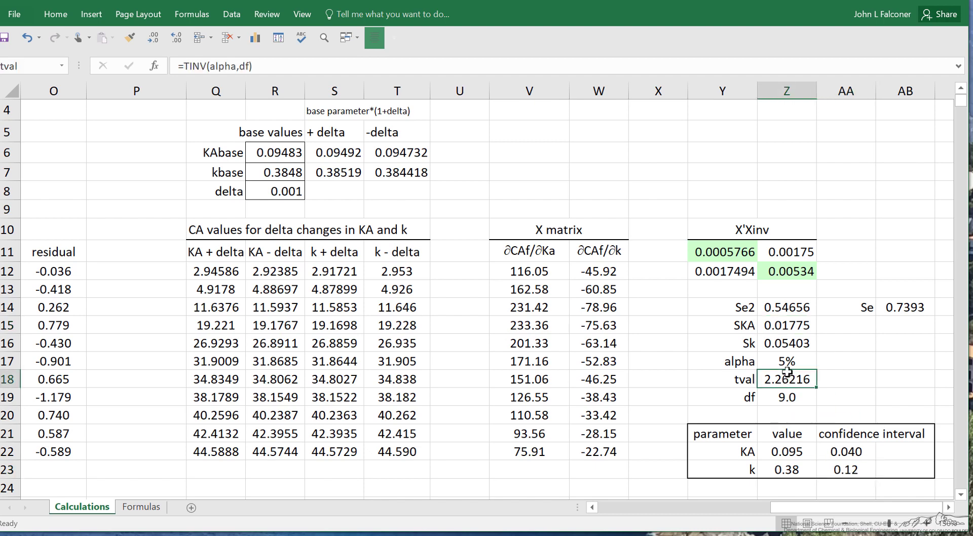
pyautogui.click(788, 343)
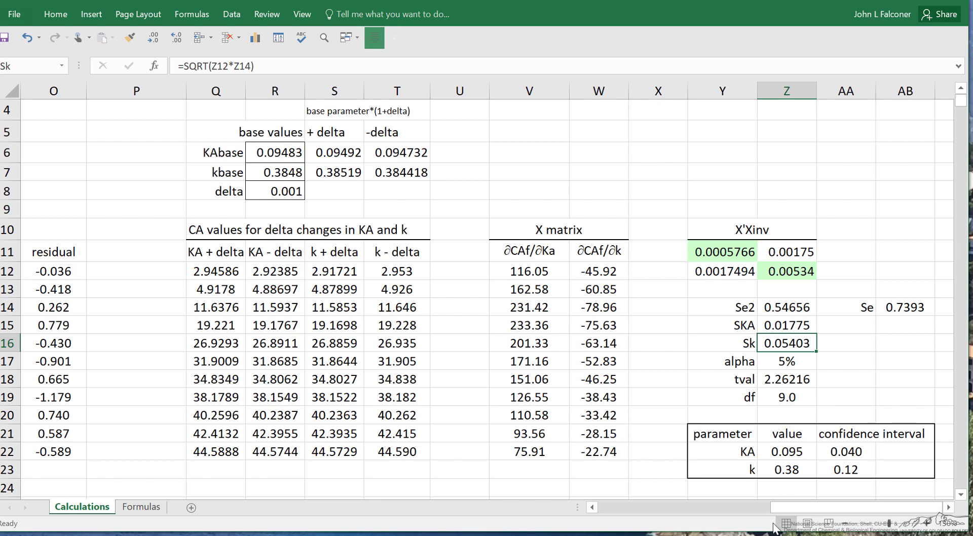
pyautogui.click(850, 449)
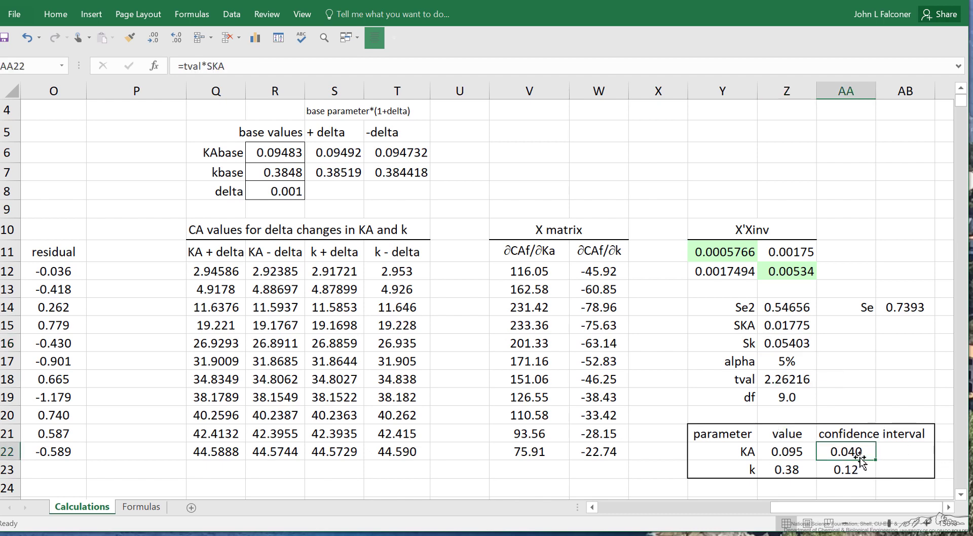
pyautogui.click(802, 452)
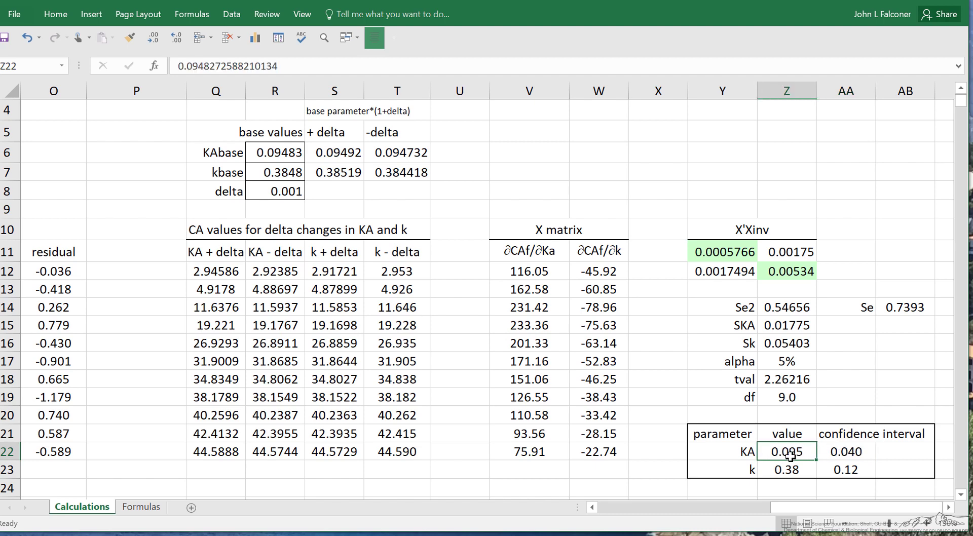
pyautogui.click(845, 471)
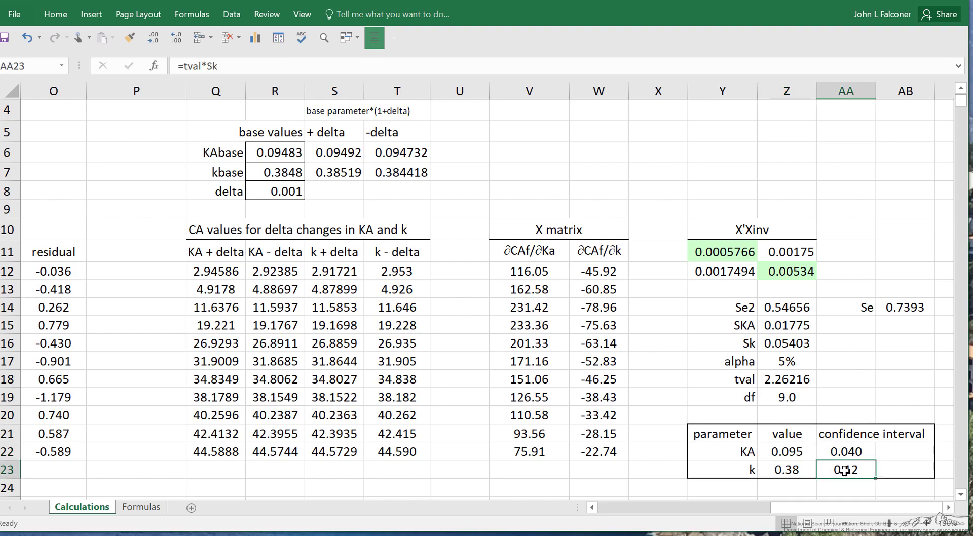